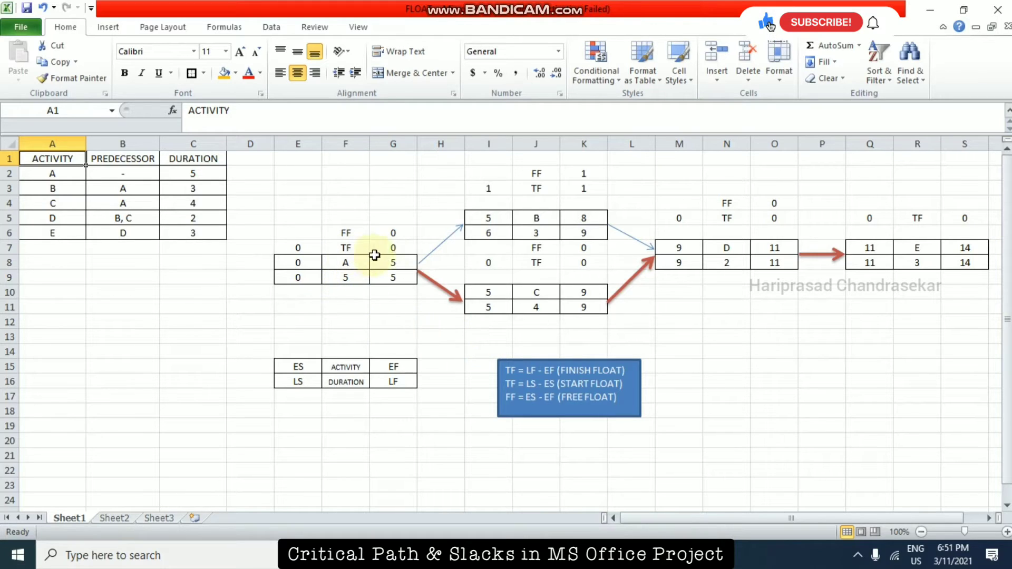
# Review the legend block in E15:G16: ES, activity, EF, LS, duration and LF cells.
pyautogui.click(300, 367)
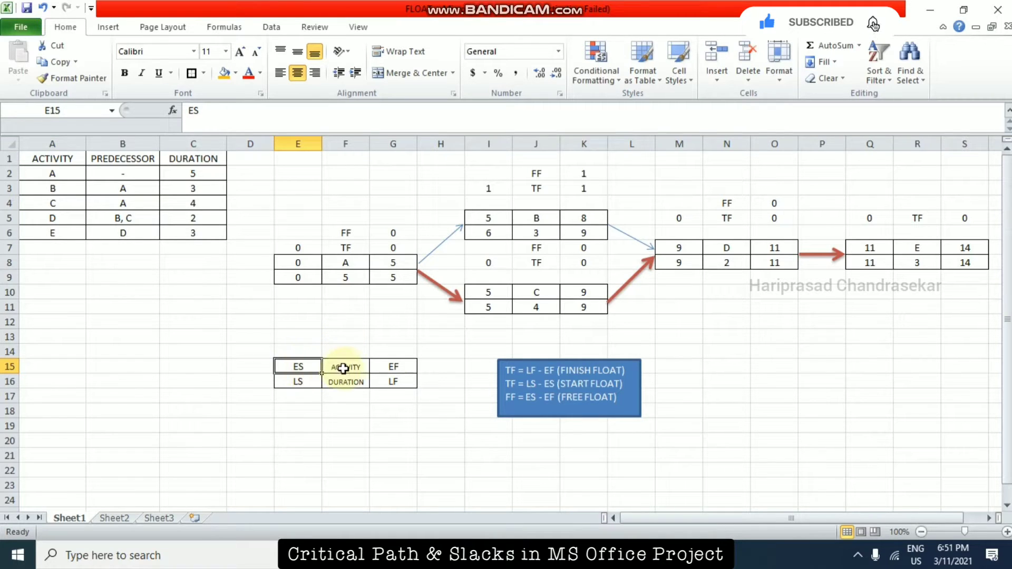
pyautogui.click(346, 367)
pyautogui.click(397, 365)
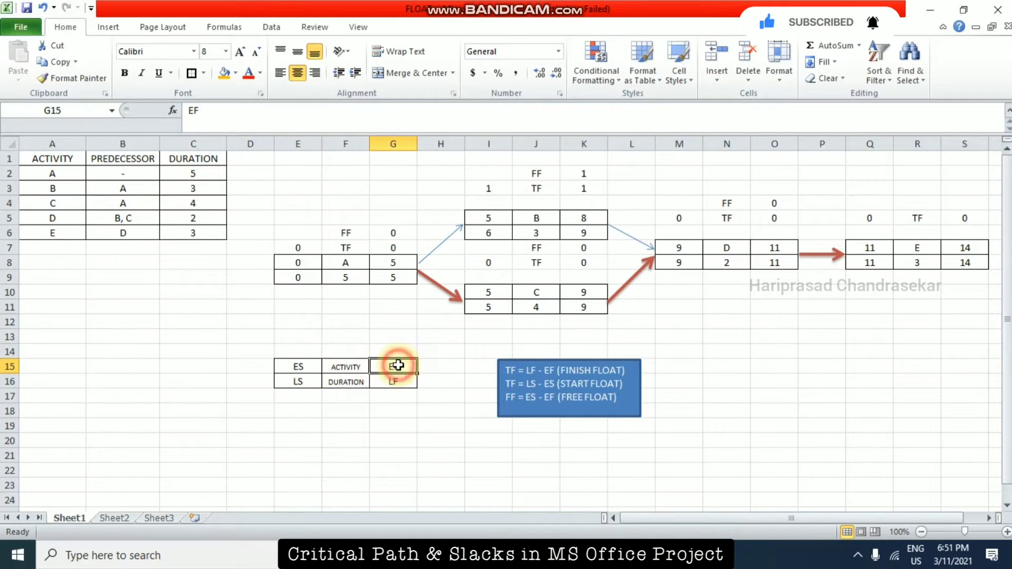
pyautogui.click(308, 382)
pyautogui.click(352, 382)
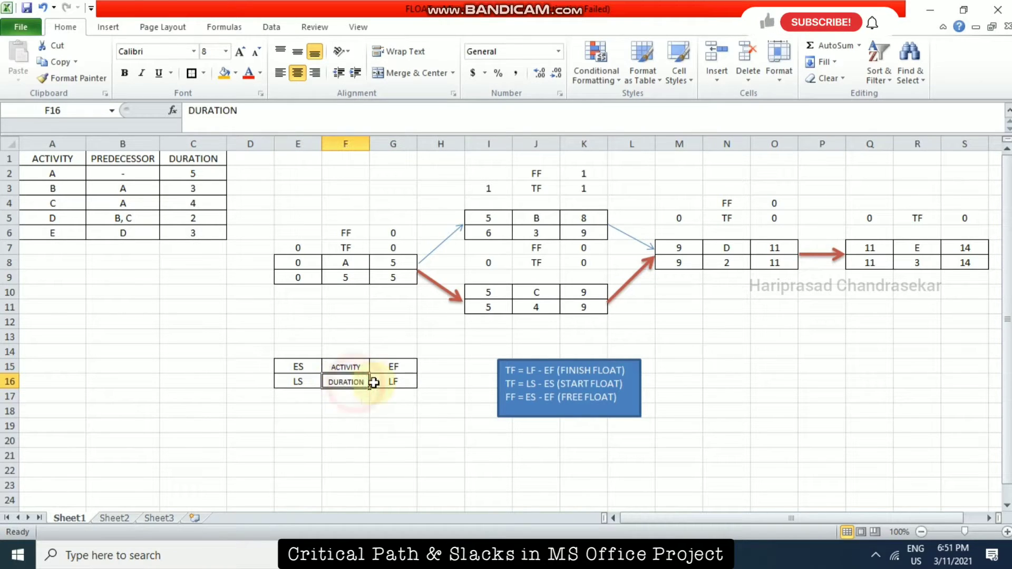
pyautogui.click(394, 381)
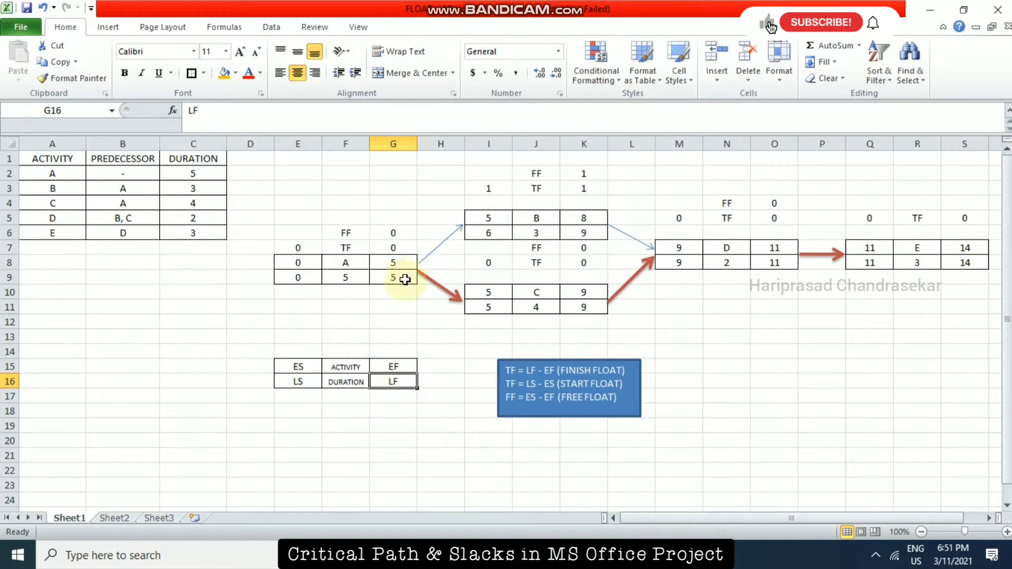
# Examine activity A's block in E8:G9, covering its early start, duration, late finish and early finish cells.
pyautogui.click(298, 264)
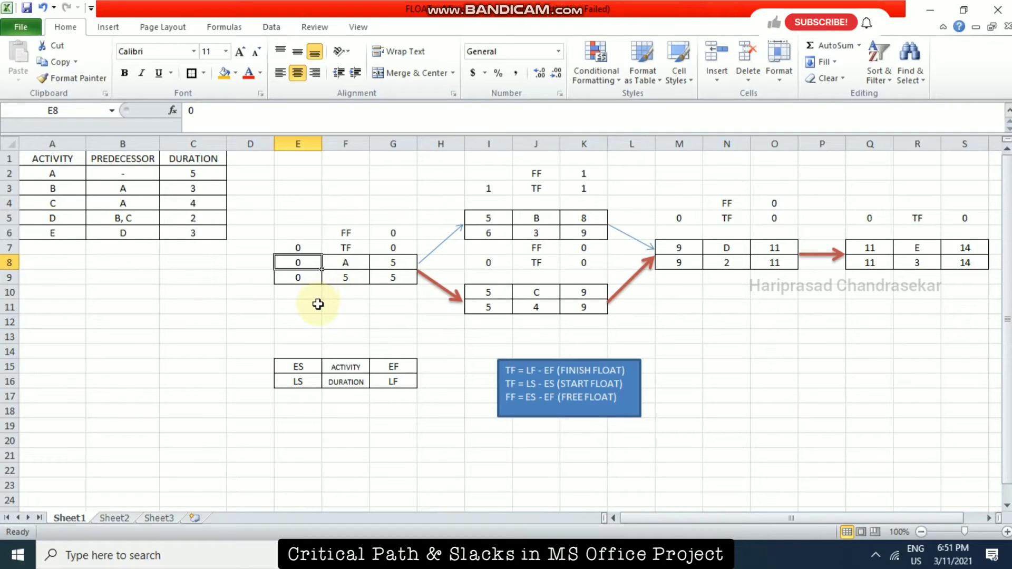
pyautogui.click(390, 277)
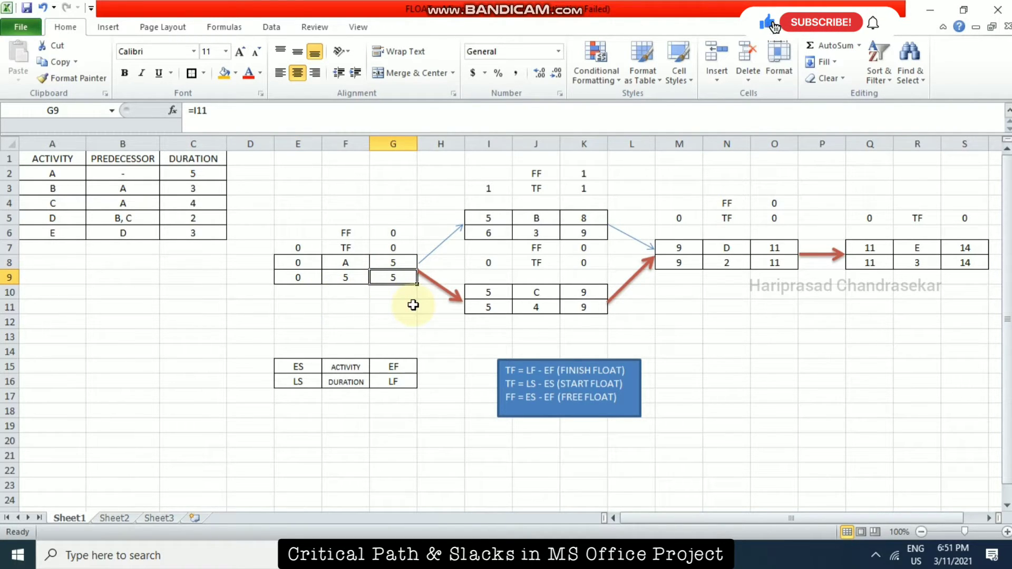
pyautogui.click(346, 261)
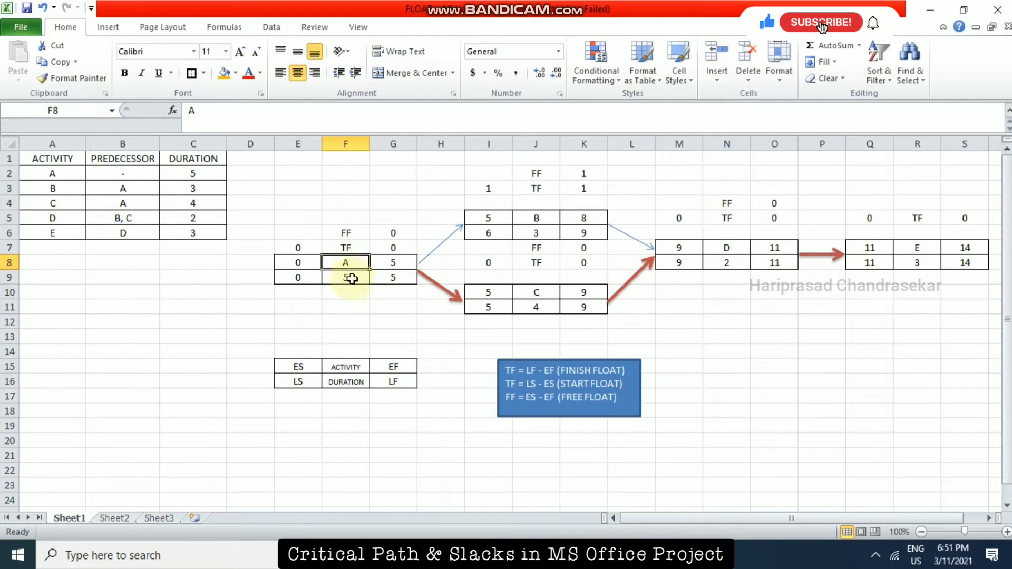
pyautogui.click(350, 278)
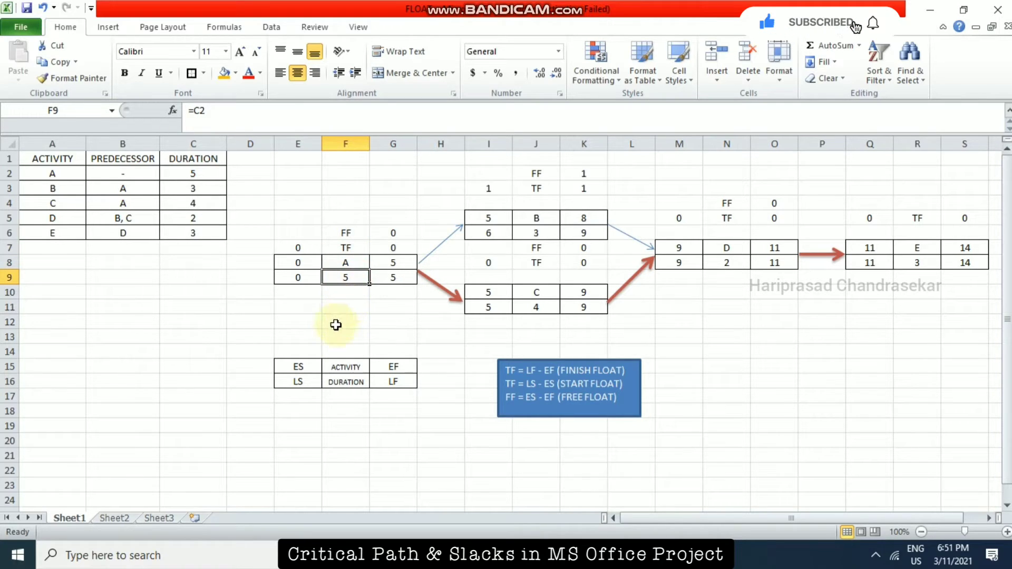
pyautogui.click(358, 263)
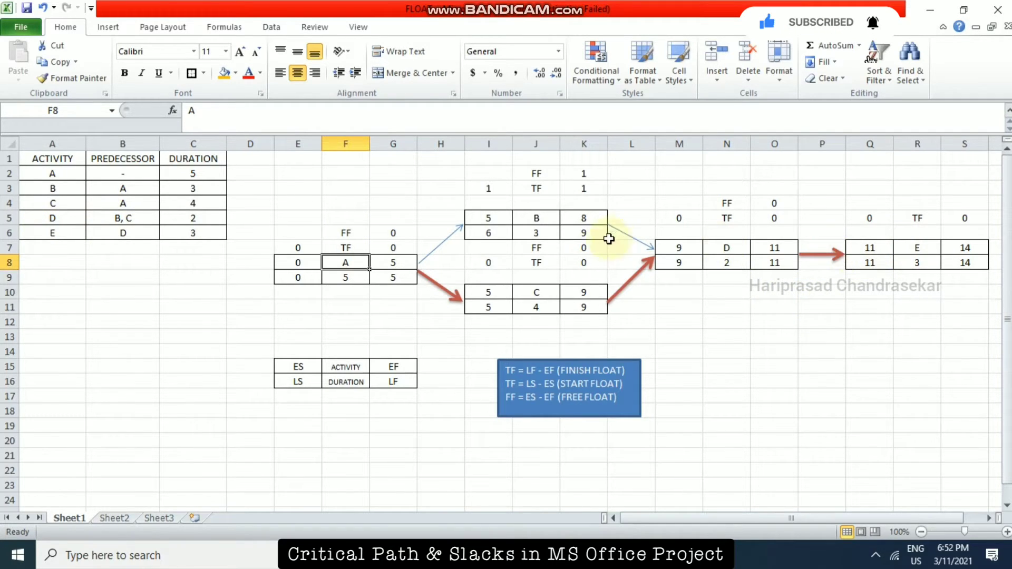
pyautogui.click(350, 276)
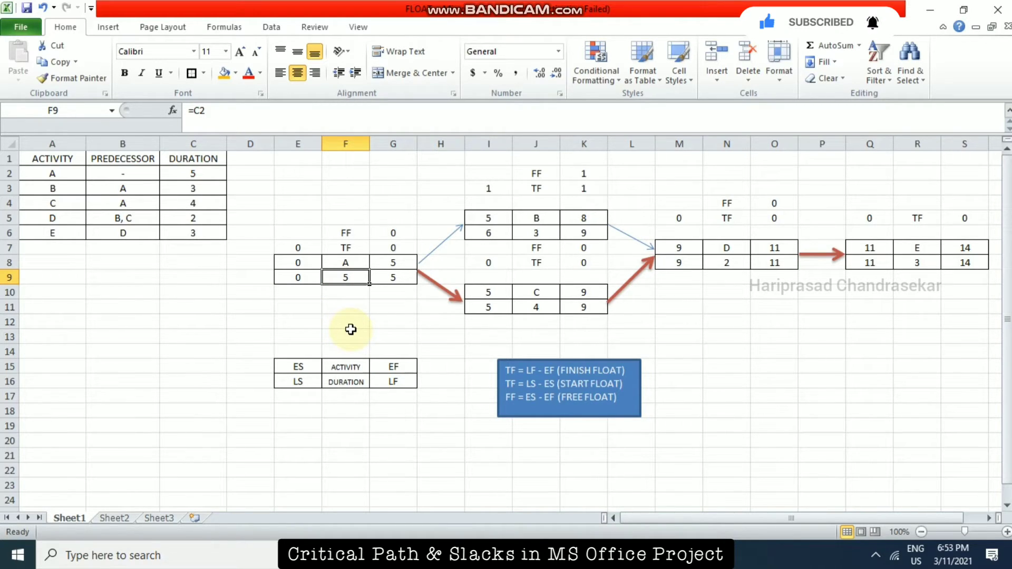
pyautogui.click(345, 264)
pyautogui.click(302, 264)
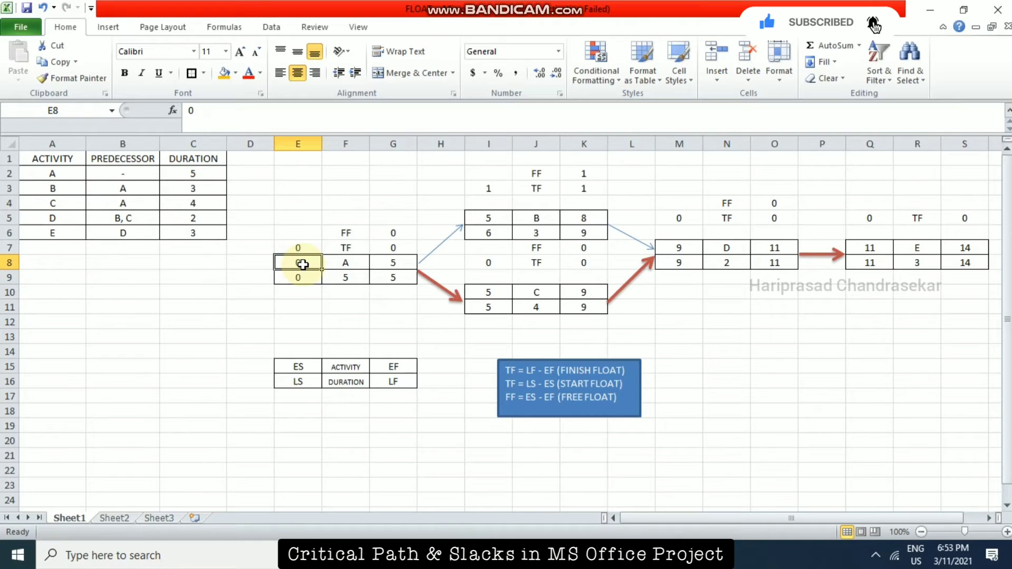
pyautogui.click(339, 279)
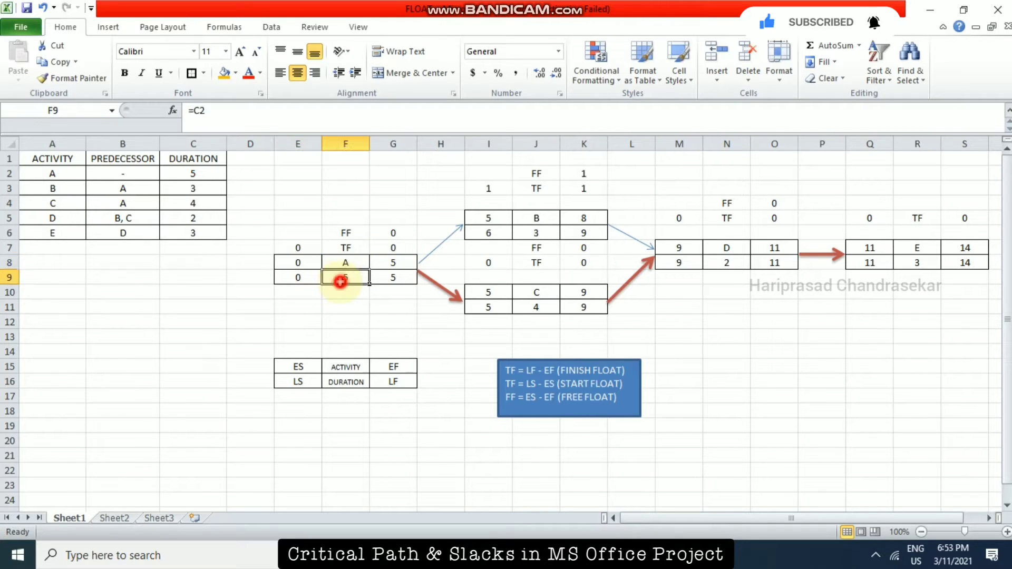
pyautogui.click(395, 263)
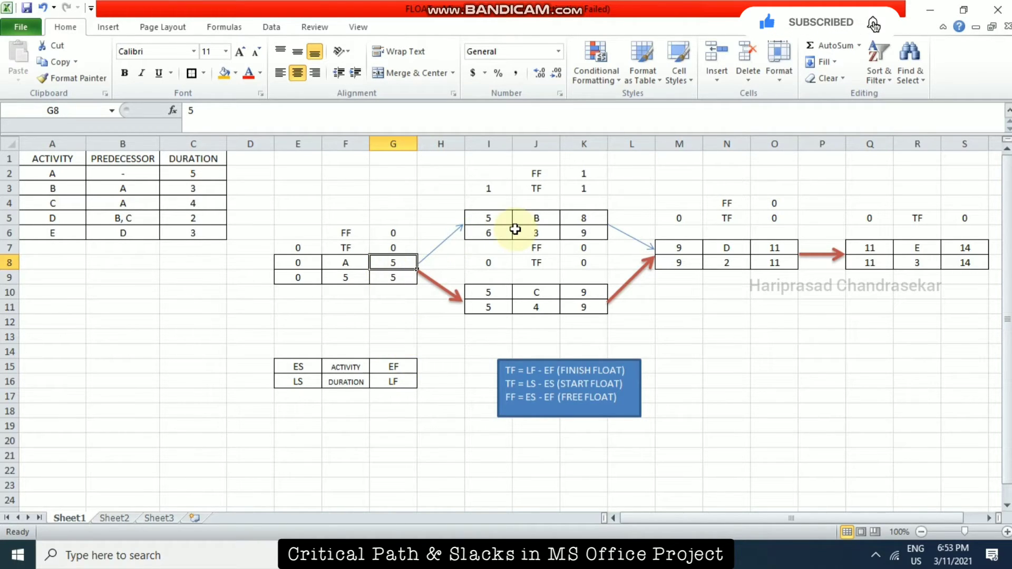
# Inspect the formulas behind activity B's early start in I5 and duration in J6, including the source duration in C3.
pyautogui.click(503, 219)
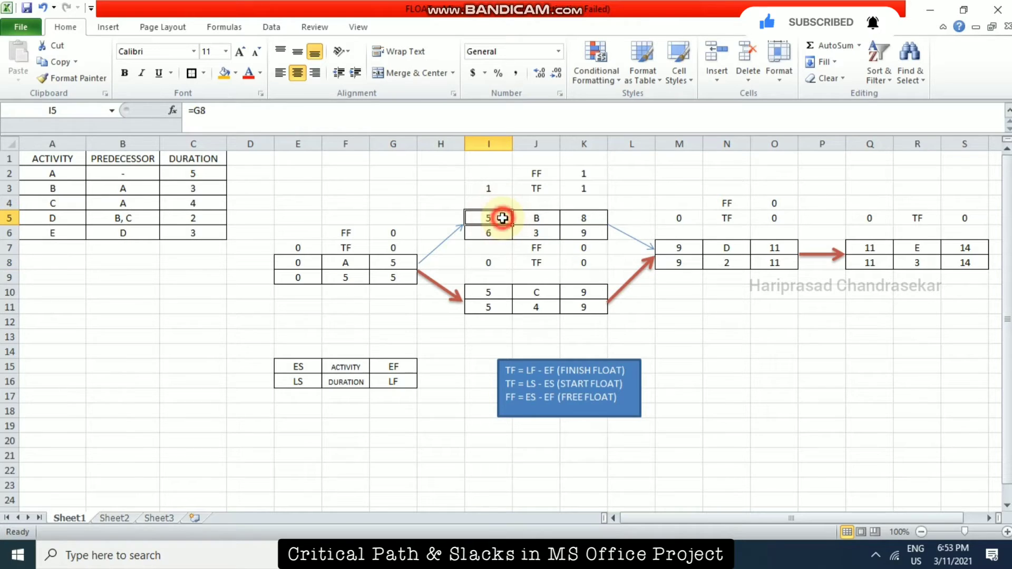
pyautogui.doubleClick(504, 219)
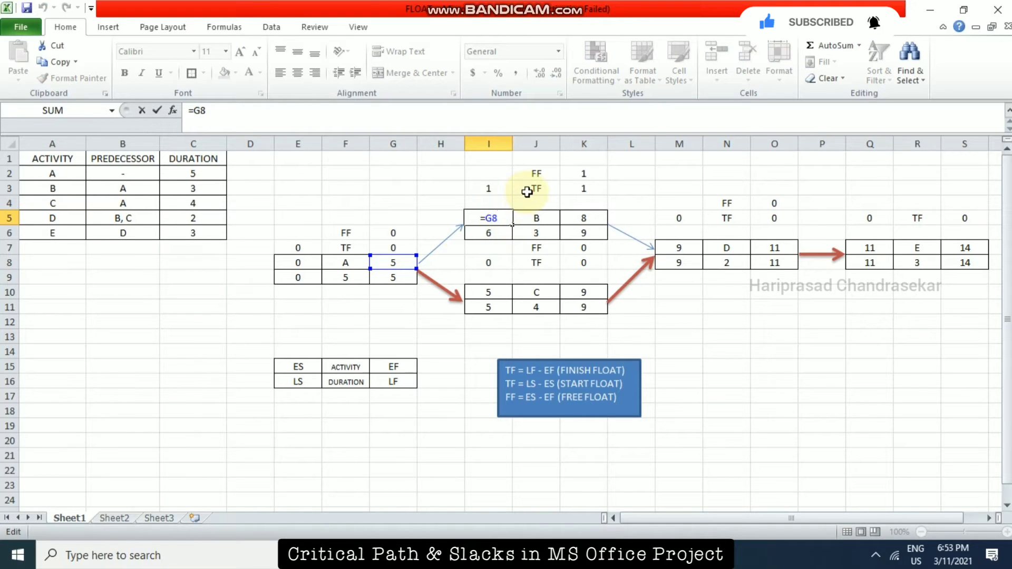
pyautogui.press('Return')
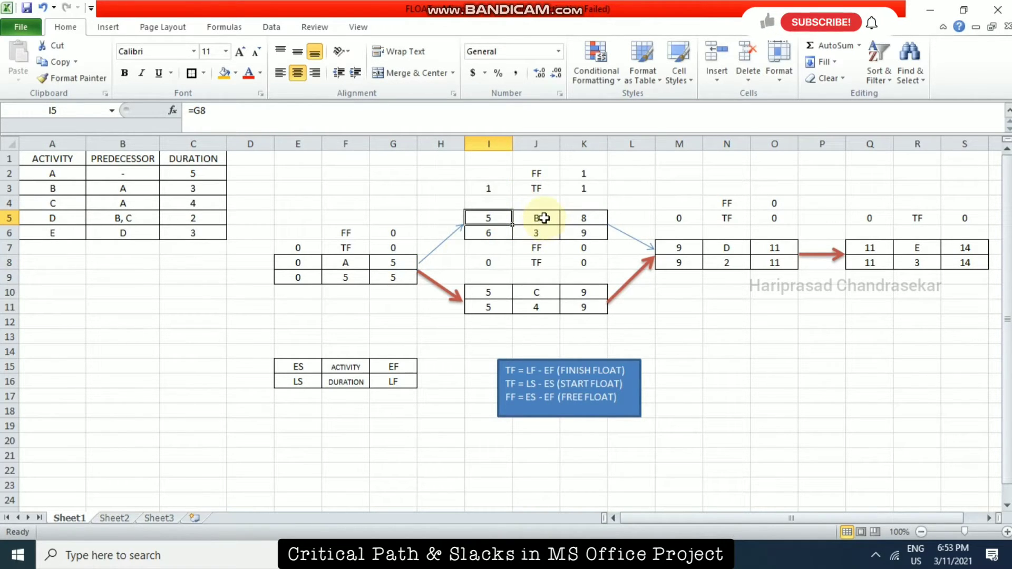
pyautogui.click(541, 221)
pyautogui.click(541, 231)
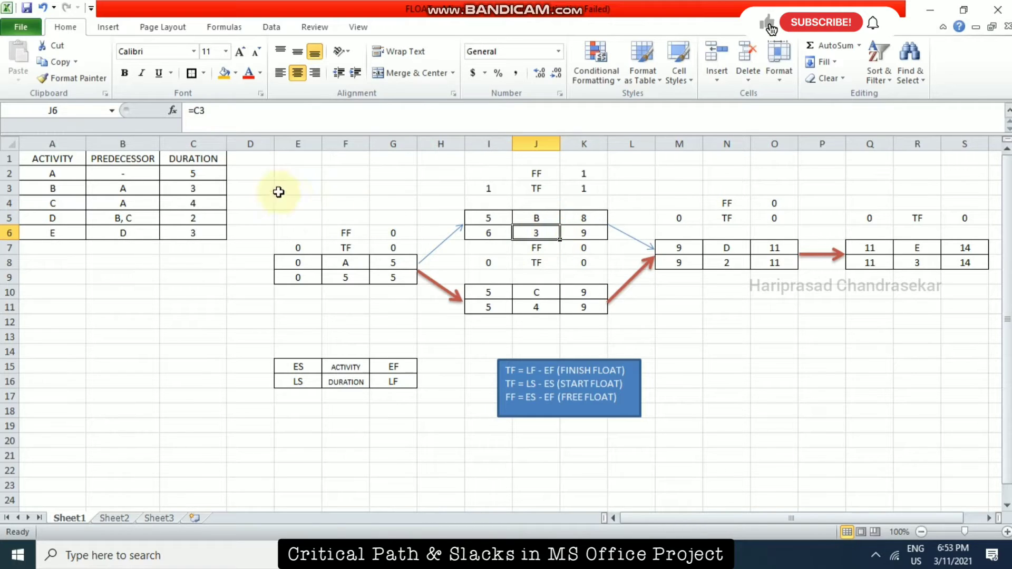
pyautogui.click(220, 193)
pyautogui.doubleClick(535, 232)
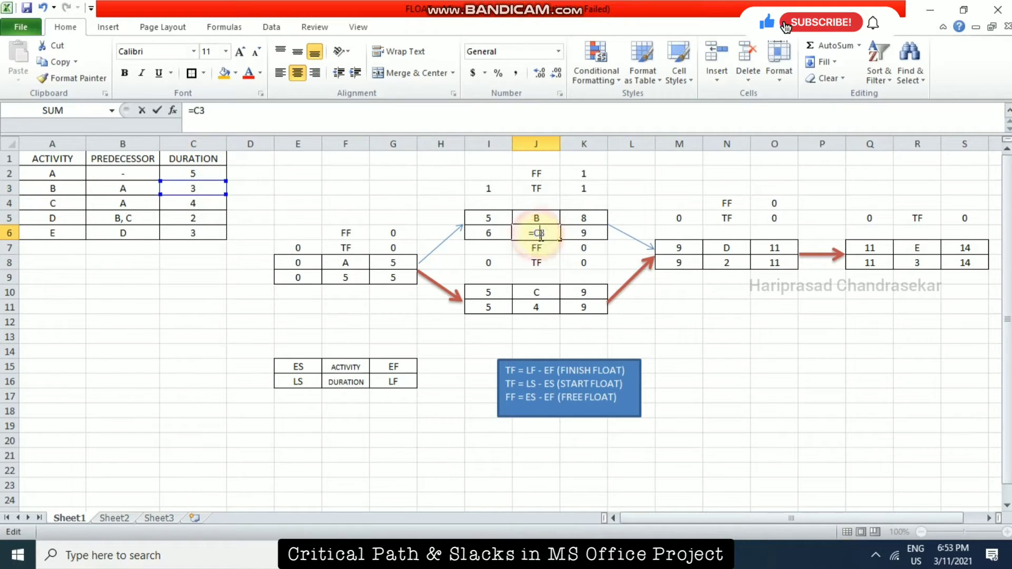
pyautogui.press('Return')
# Set activity B's early finish in K5 to =I5+J6 and copy that formula to activity A's early finish in G8.
pyautogui.click(585, 218)
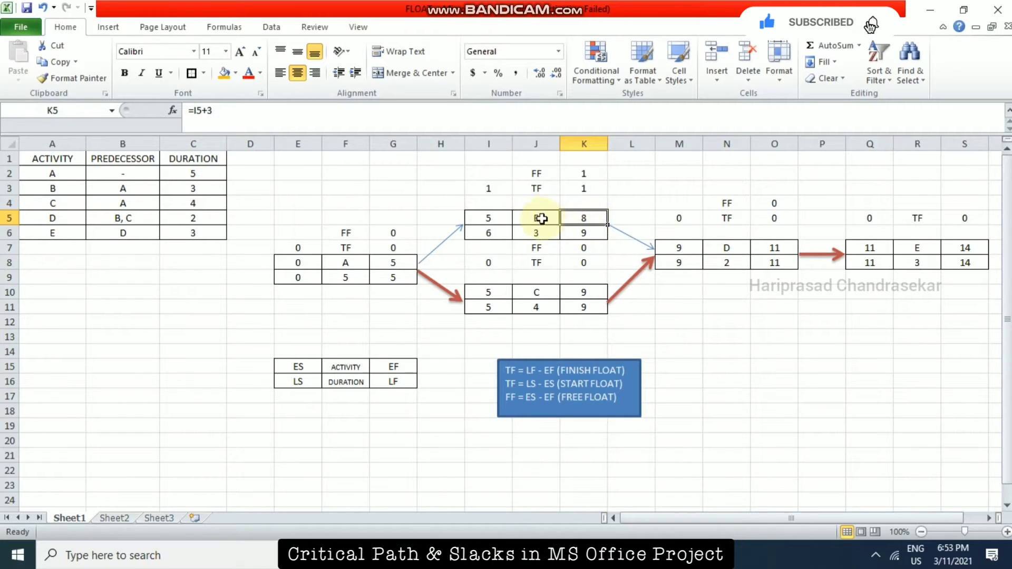
pyautogui.doubleClick(589, 219)
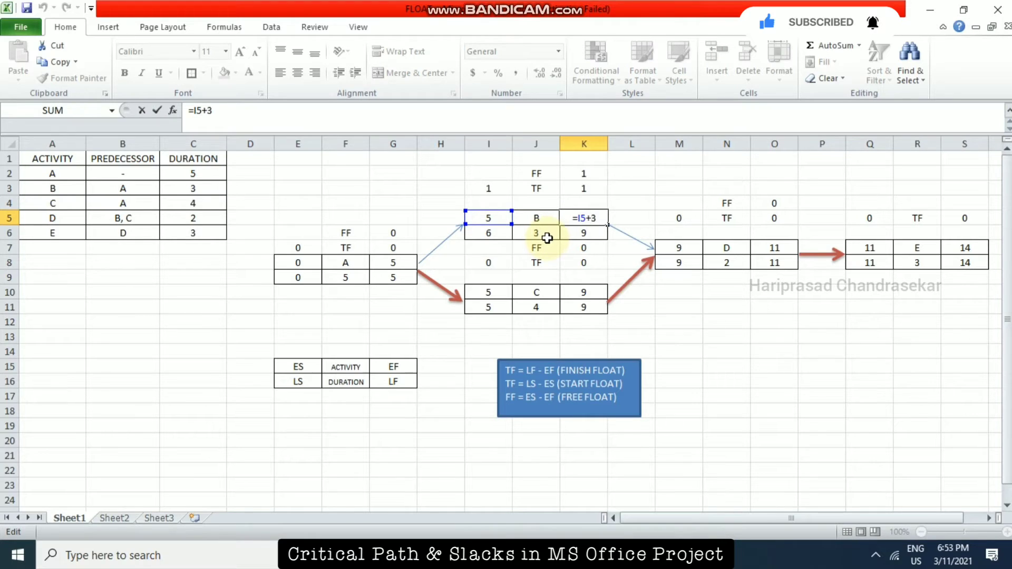
pyautogui.press('Escape')
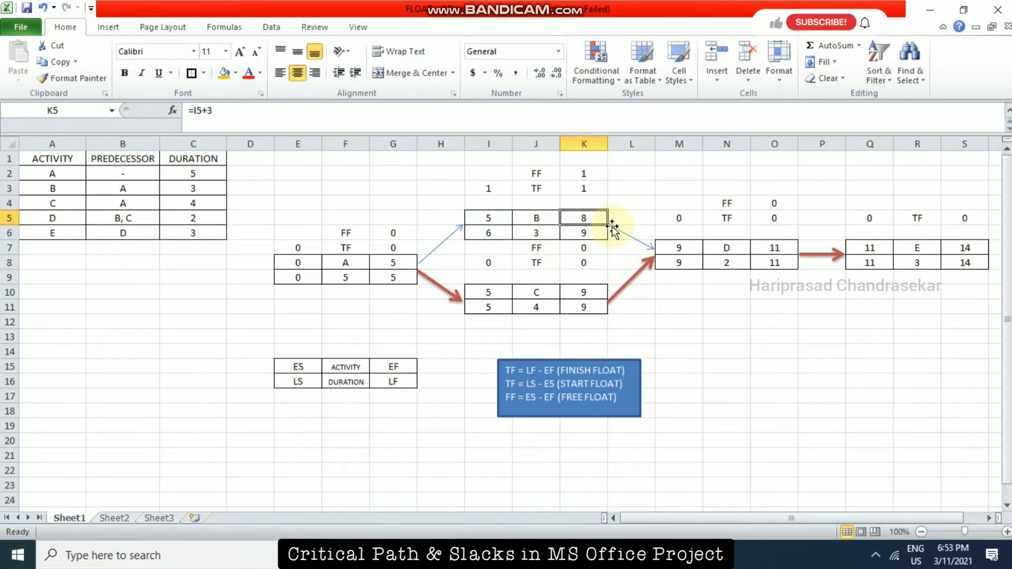
pyautogui.hotkey('ctrl', 'c')
pyautogui.click(403, 262)
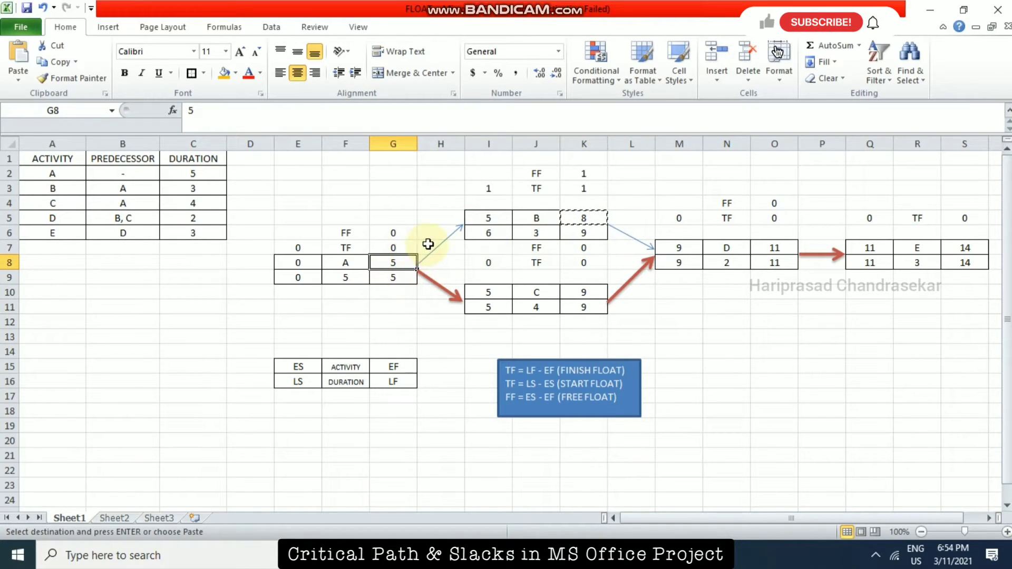
pyautogui.press('F2')
pyautogui.press('Escape')
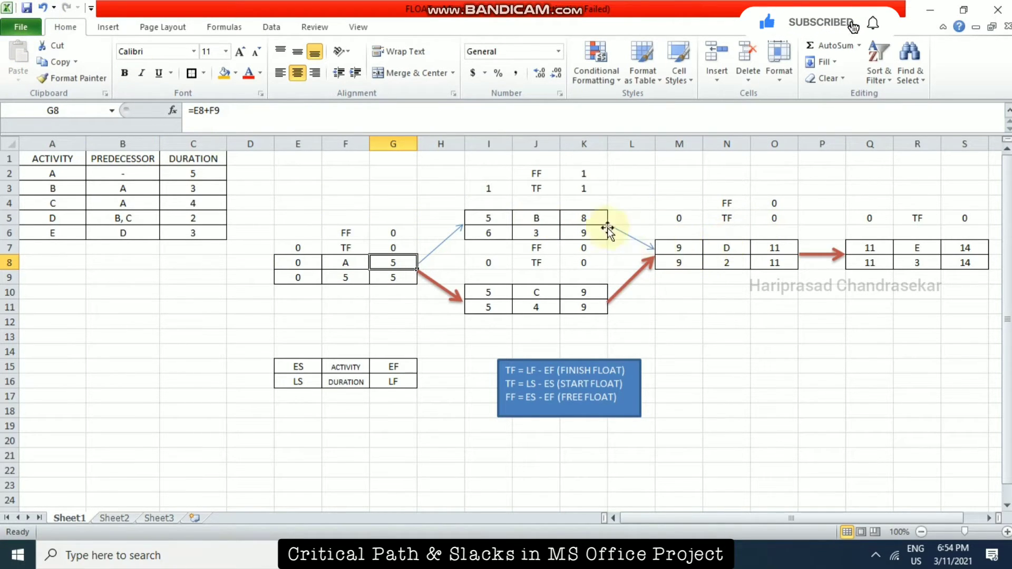
# Inspect the formulas behind activity C's early start in I10 and early finish in K10.
pyautogui.click(493, 290)
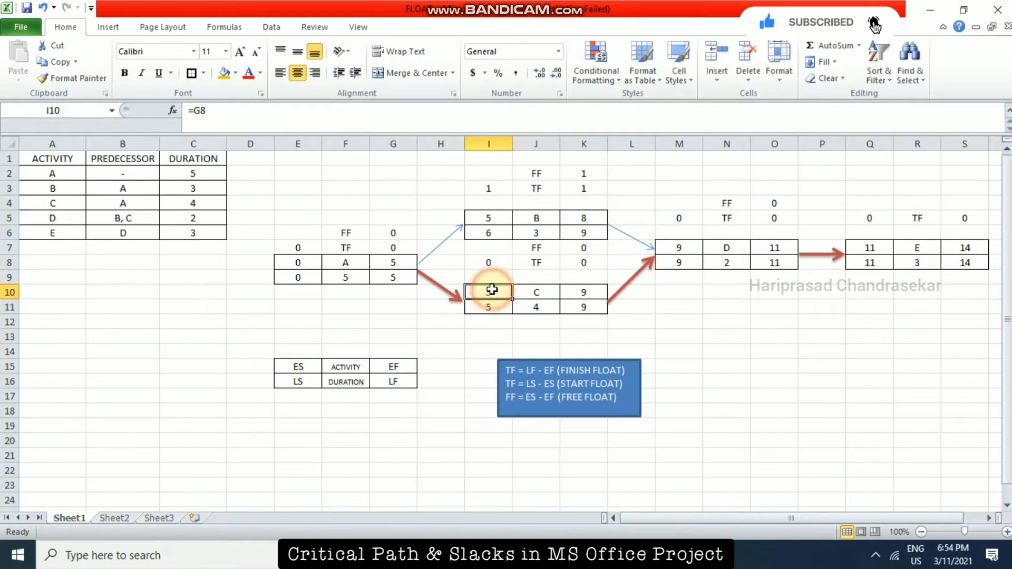
pyautogui.write('=G8')
pyautogui.press('Return')
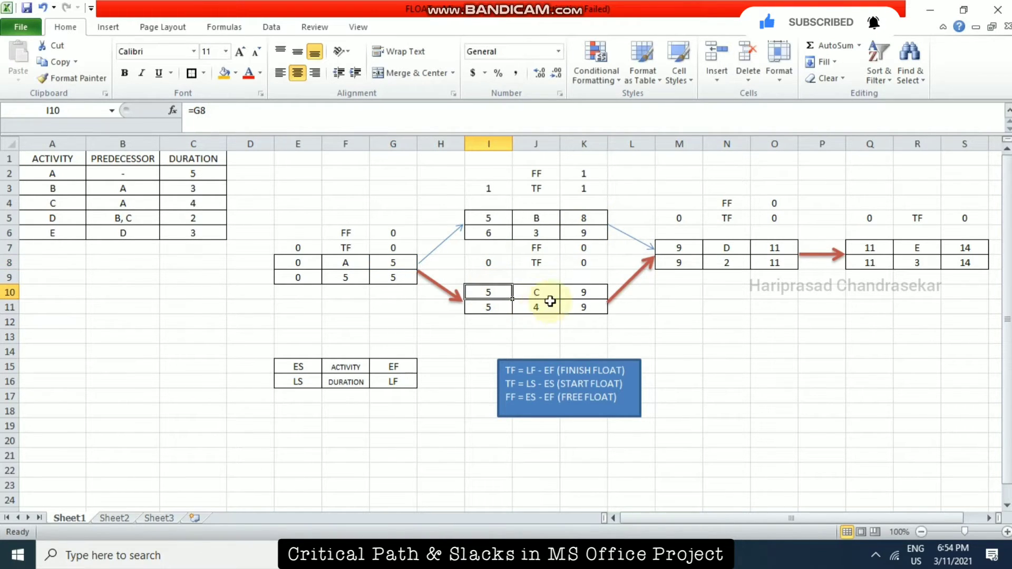
pyautogui.doubleClick(588, 293)
pyautogui.press('Escape')
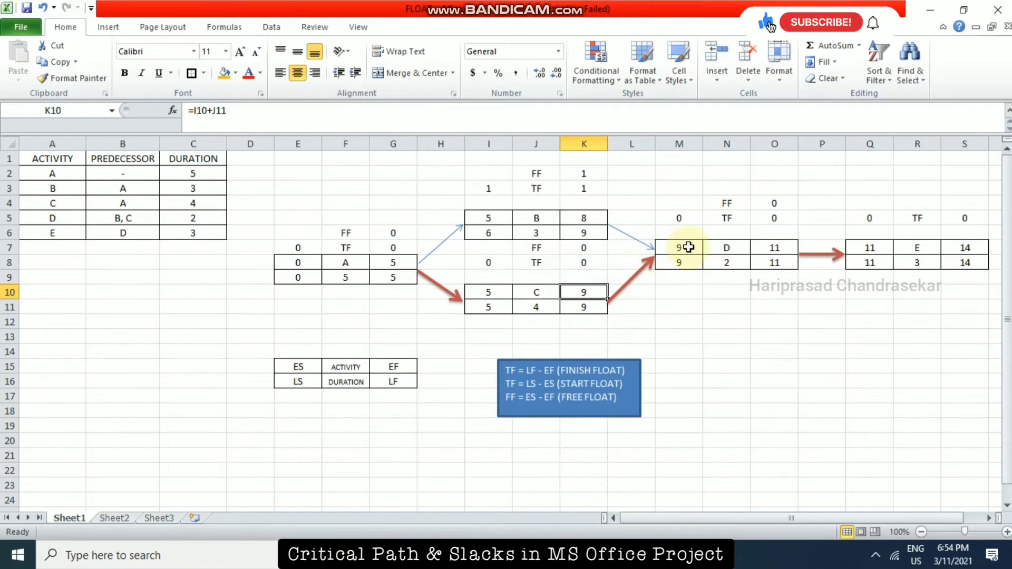
# Check activity B's early finish in K5 and the formulas for activity D's early start in M7 and early finish in O7.
pyautogui.click(597, 218)
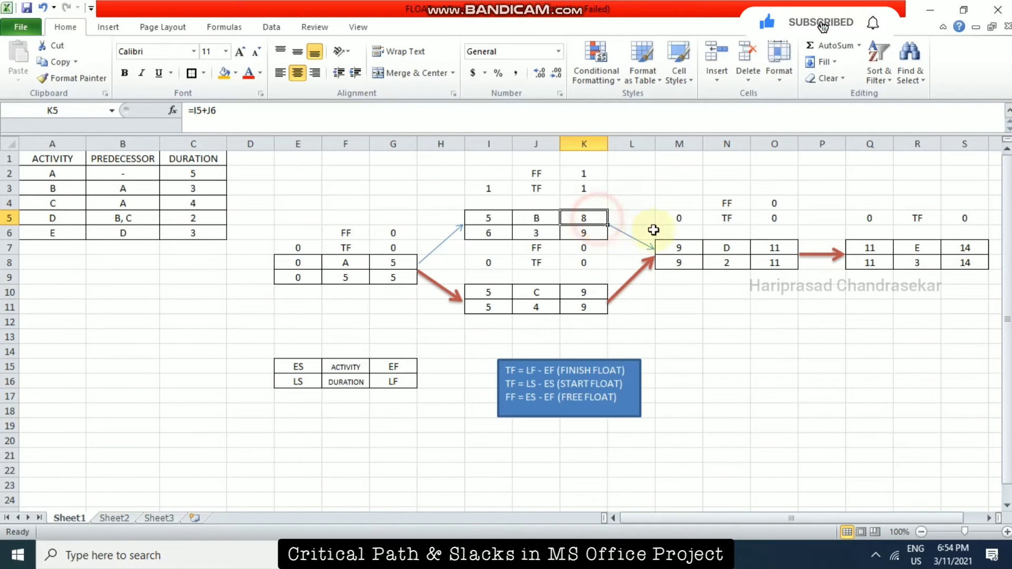
pyautogui.doubleClick(690, 246)
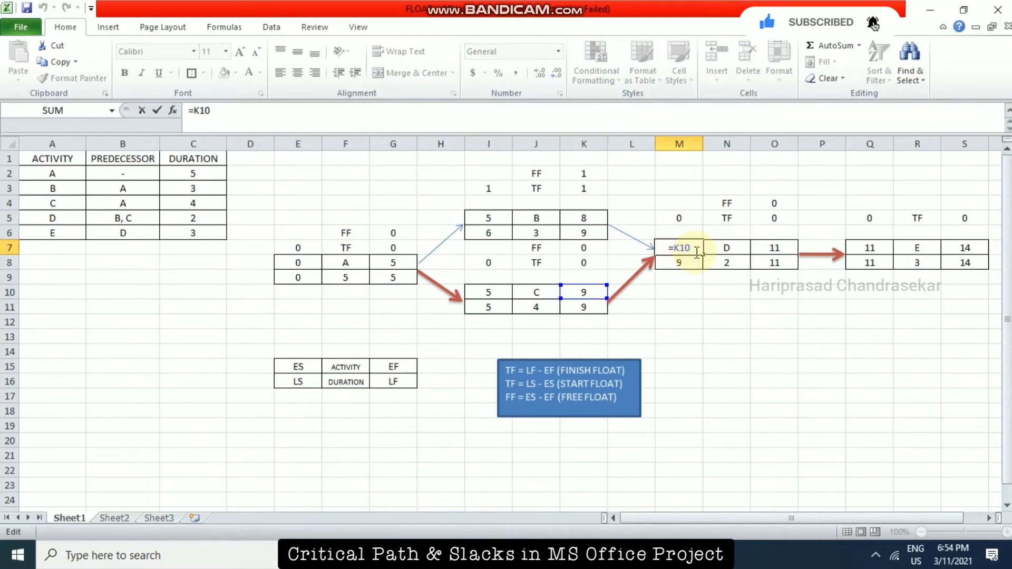
pyautogui.press('Escape')
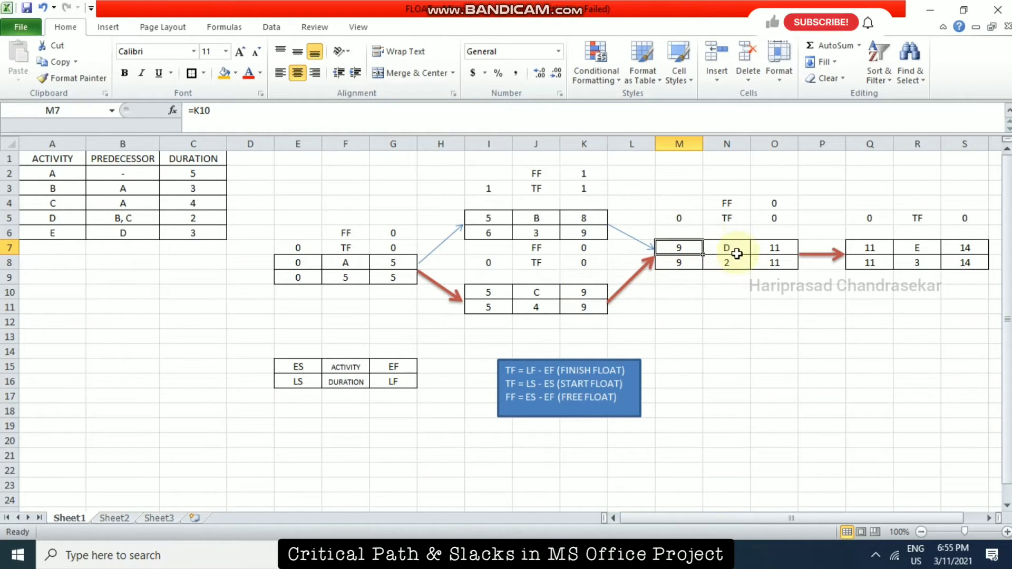
pyautogui.click(774, 252)
pyautogui.doubleClick(778, 252)
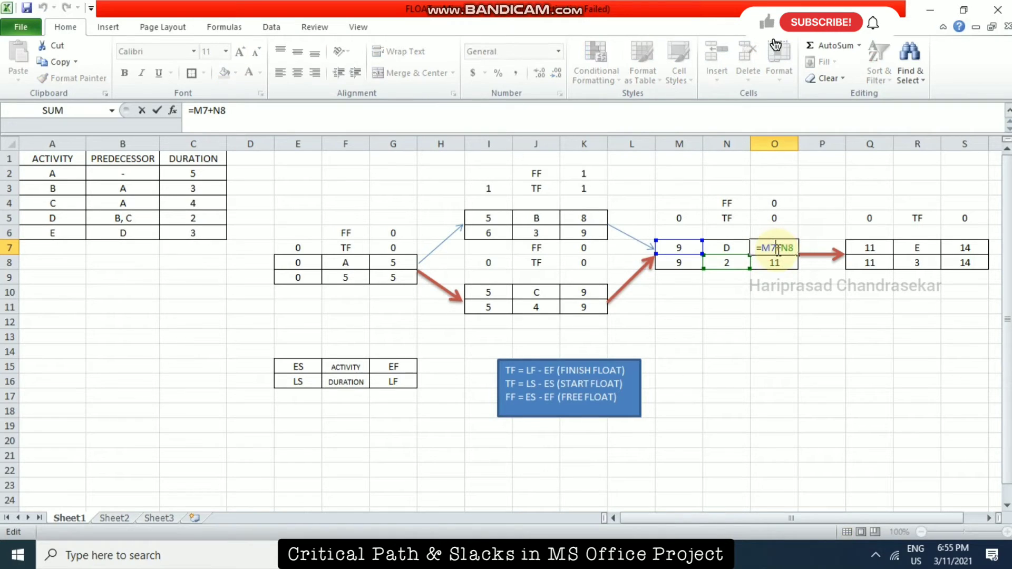
pyautogui.press('Escape')
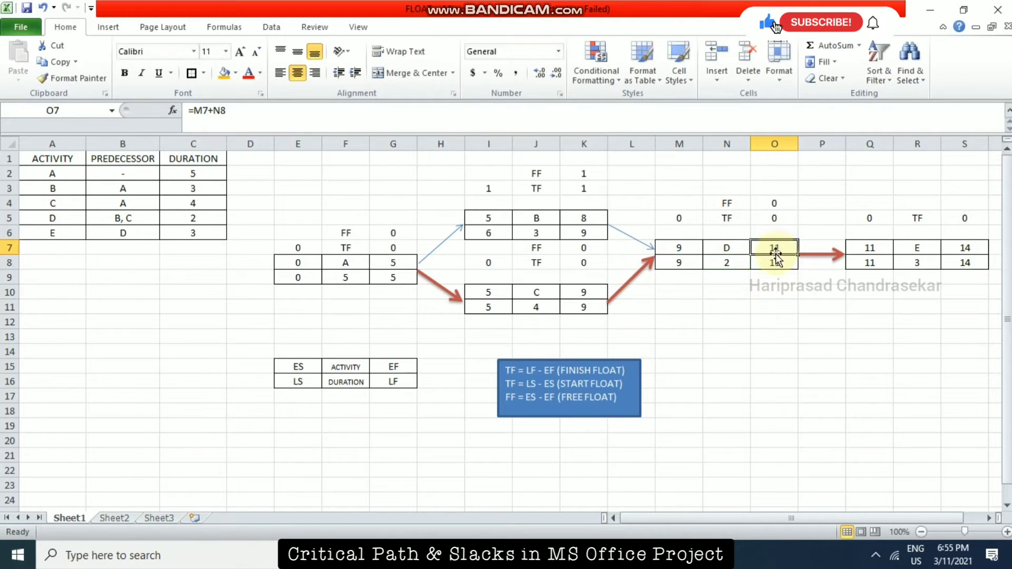
# Inspect the formulas behind activity E's early start in Q7 and early finish in S7, and its late finish entry in S8.
pyautogui.click(871, 249)
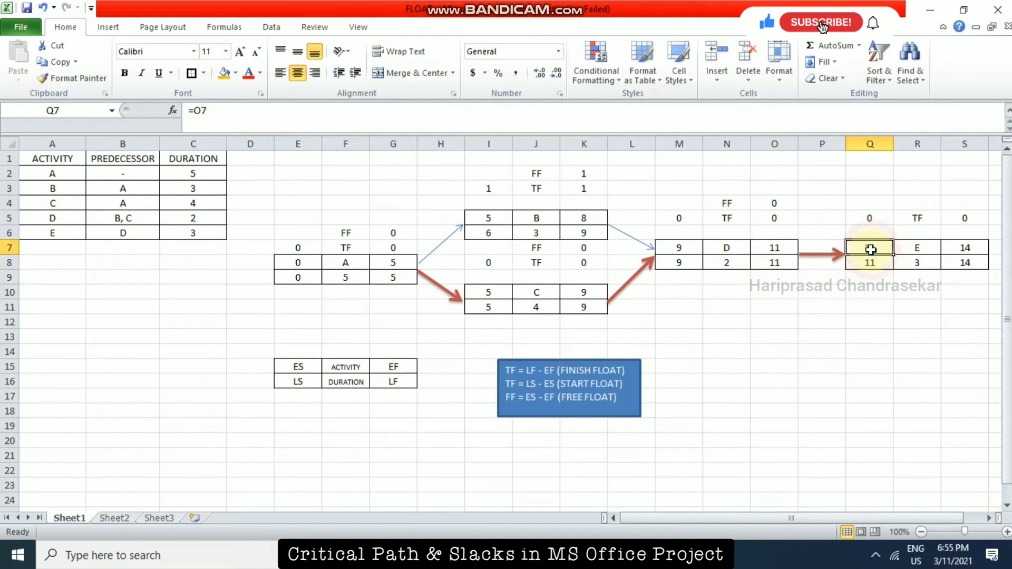
pyautogui.click(963, 251)
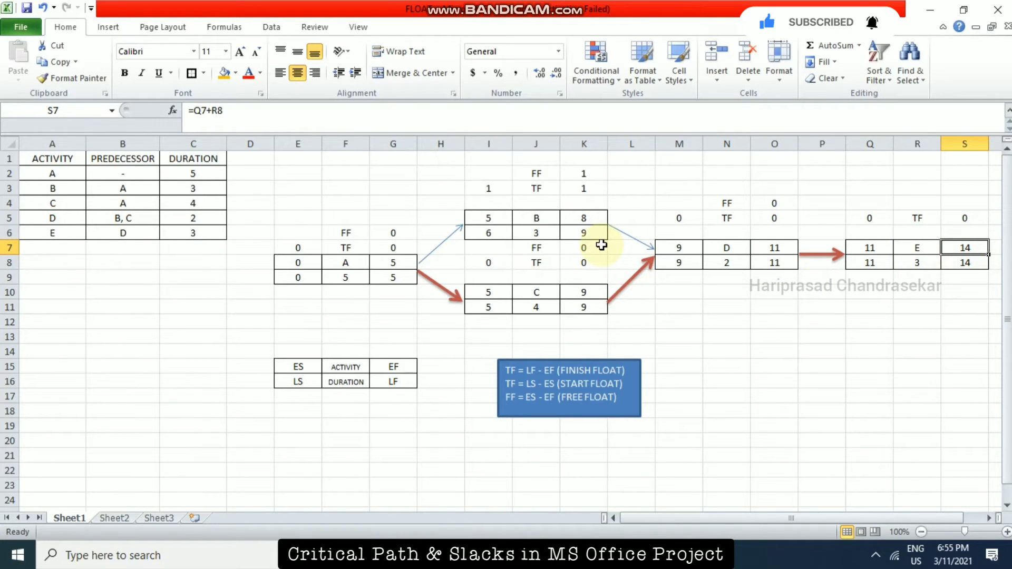
pyautogui.click(962, 265)
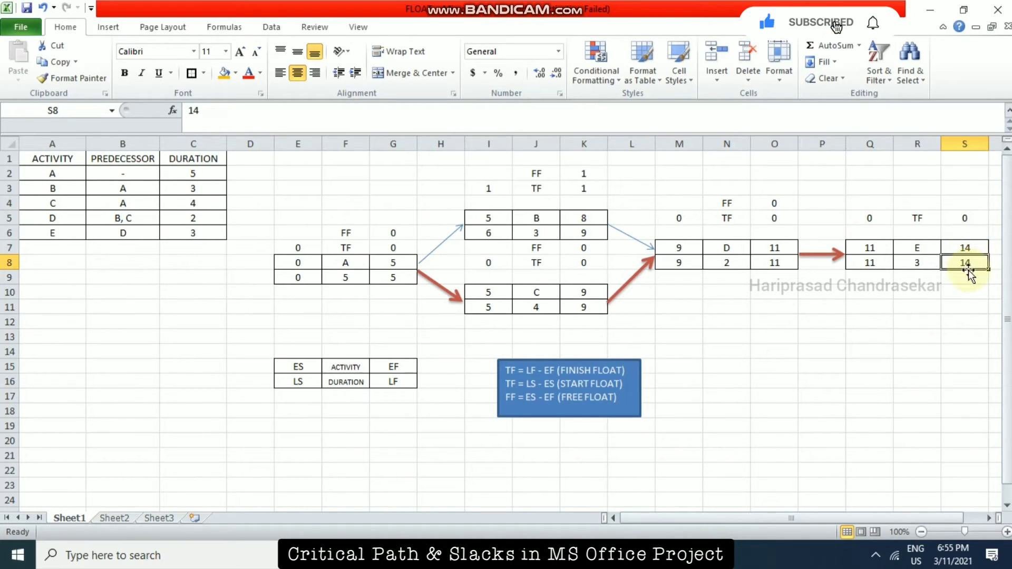
# Set activity E's late start in Q8 to =S8-R8.
pyautogui.click(882, 263)
pyautogui.write('=S8-R8')
pyautogui.click(881, 262)
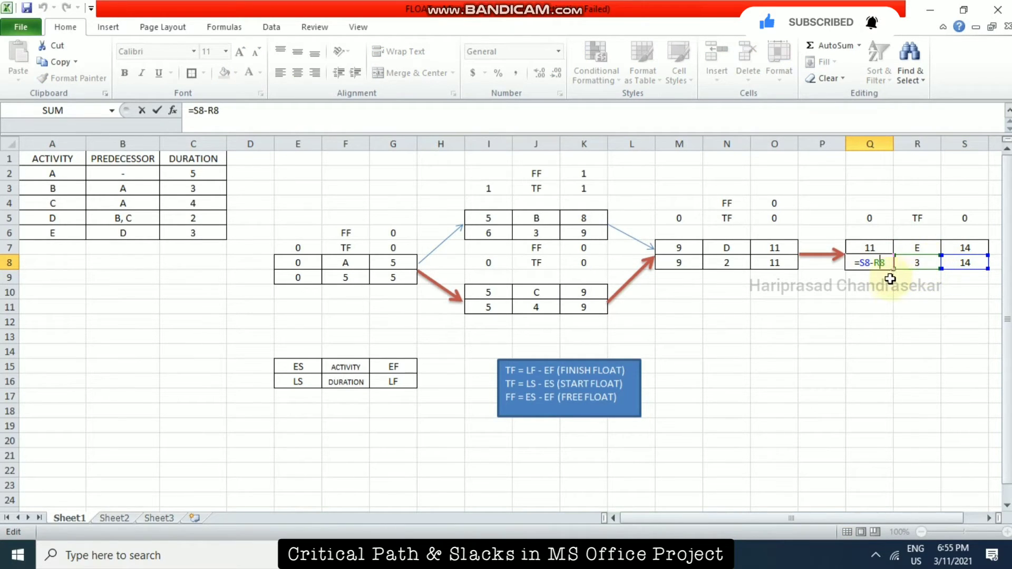
pyautogui.press('Return')
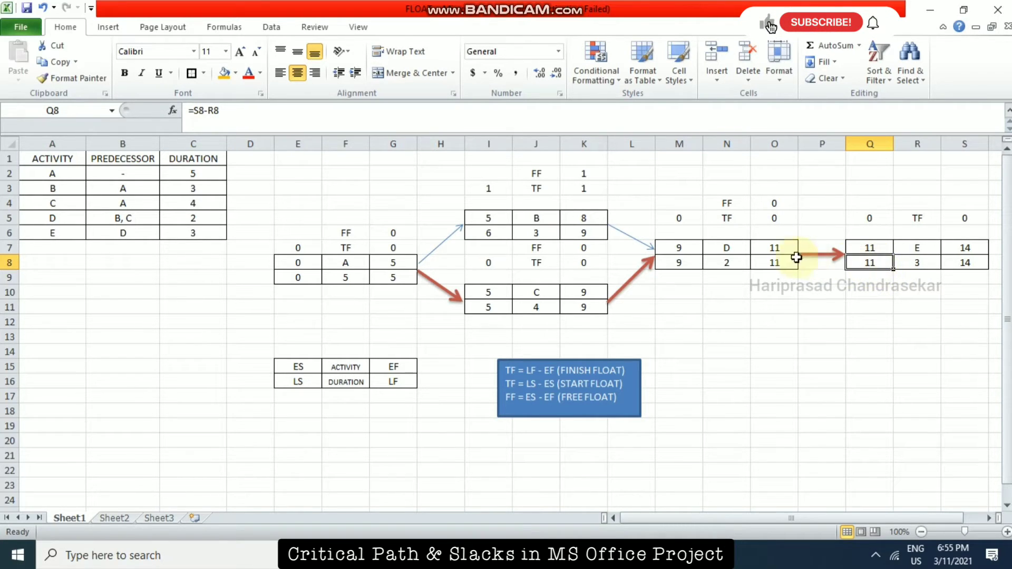
# Inspect the backward-pass formulas for activity D in O8 and M8, and the late finishes of activities C and B in K11 and K6.
pyautogui.click(774, 262)
pyautogui.doubleClick(774, 262)
pyautogui.press('Escape')
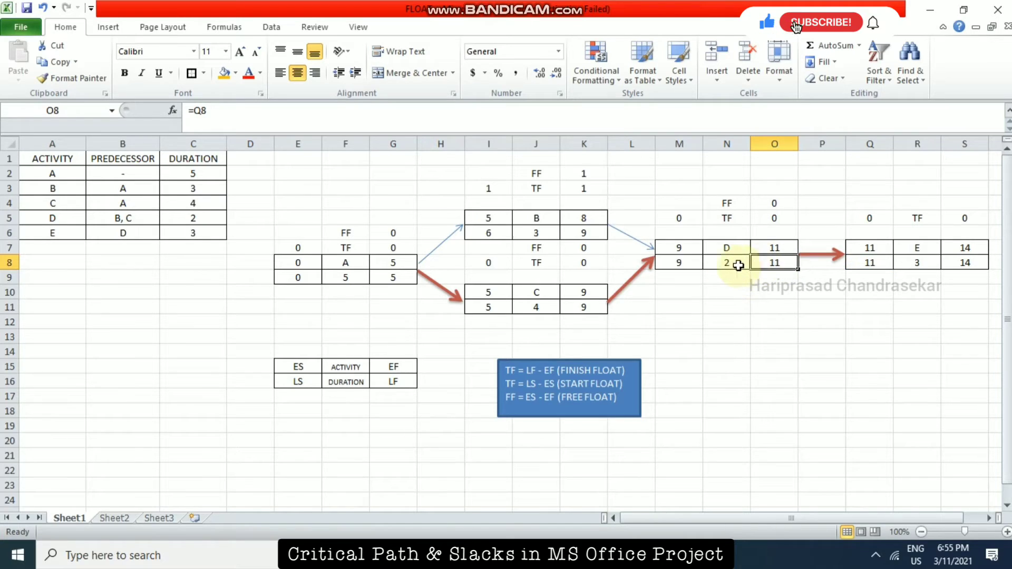
pyautogui.click(732, 269)
pyautogui.doubleClick(681, 265)
pyautogui.press('Escape')
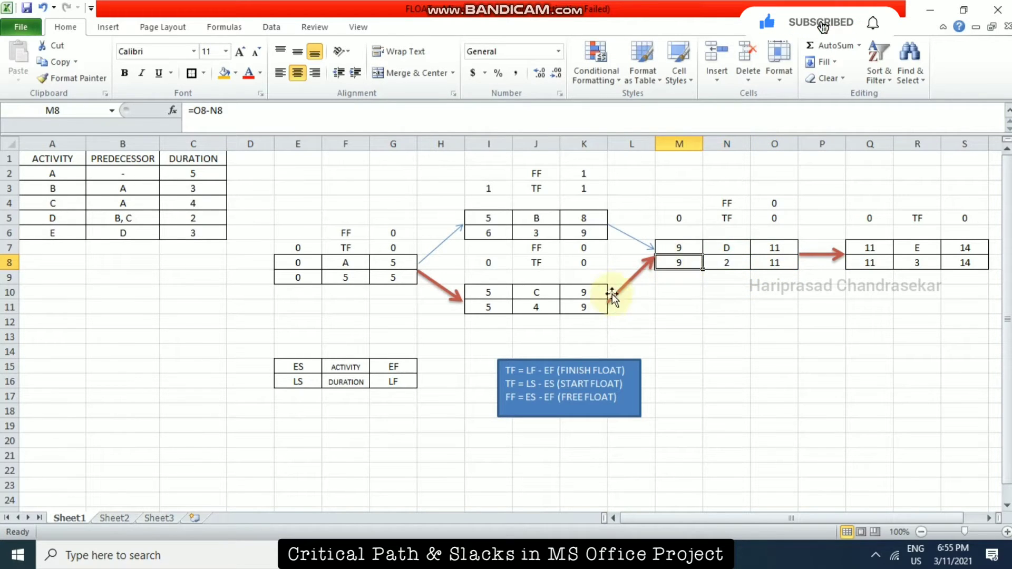
pyautogui.click(590, 304)
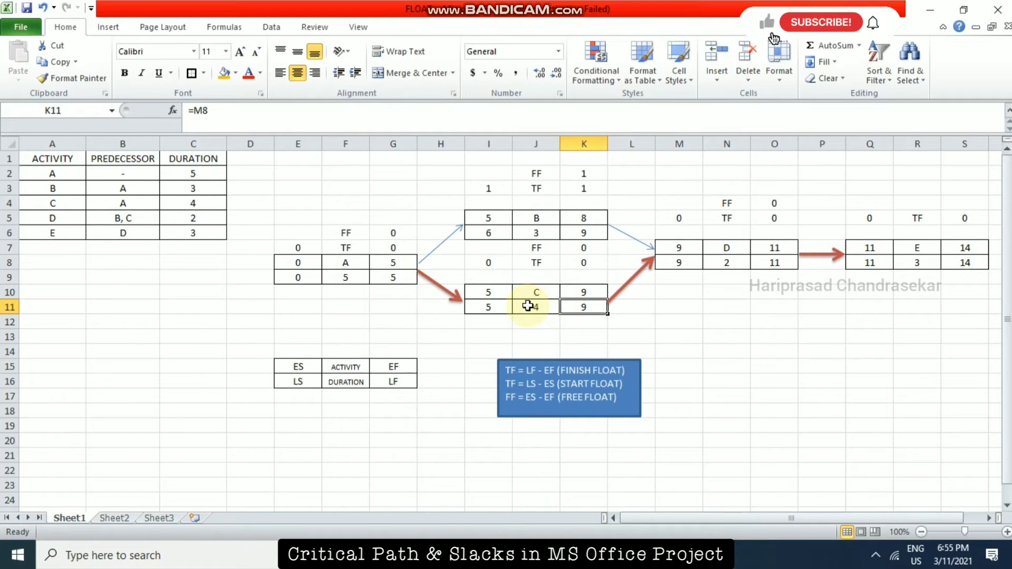
pyautogui.click(583, 232)
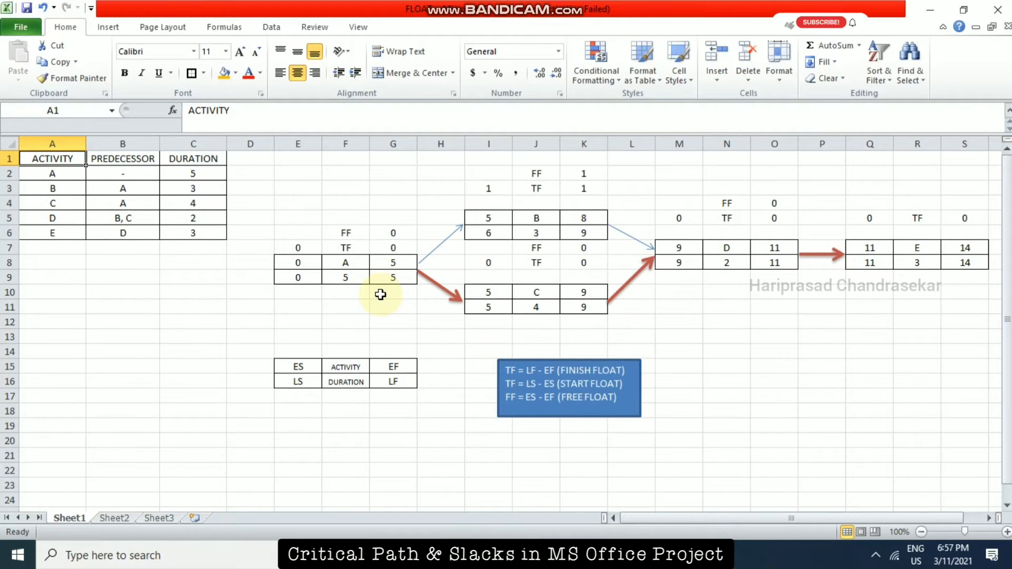
# Copy activity C's late start formula from I11 to activity A's late start in E9, and save the workbook.
pyautogui.click(393, 279)
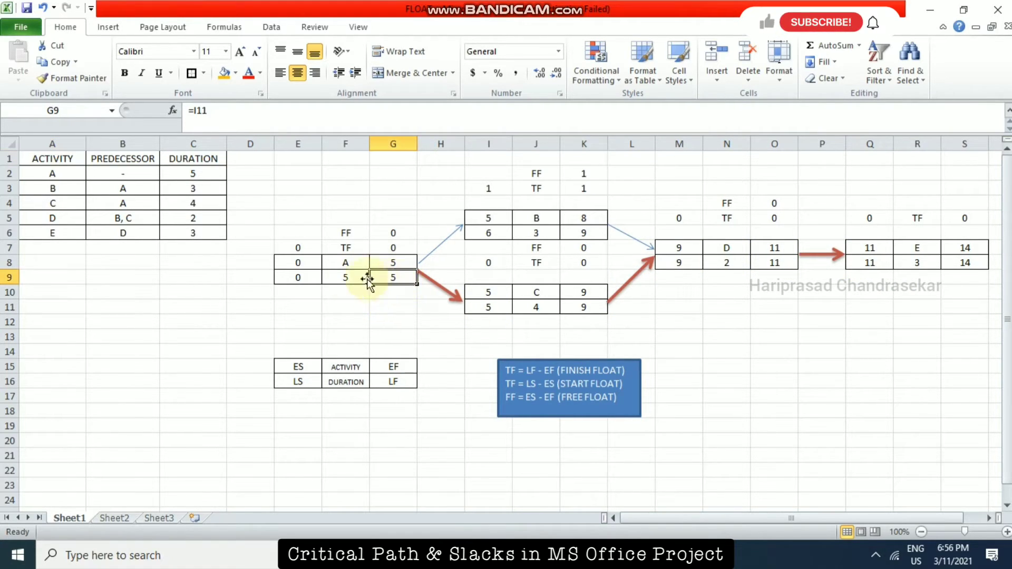
pyautogui.doubleClick(298, 277)
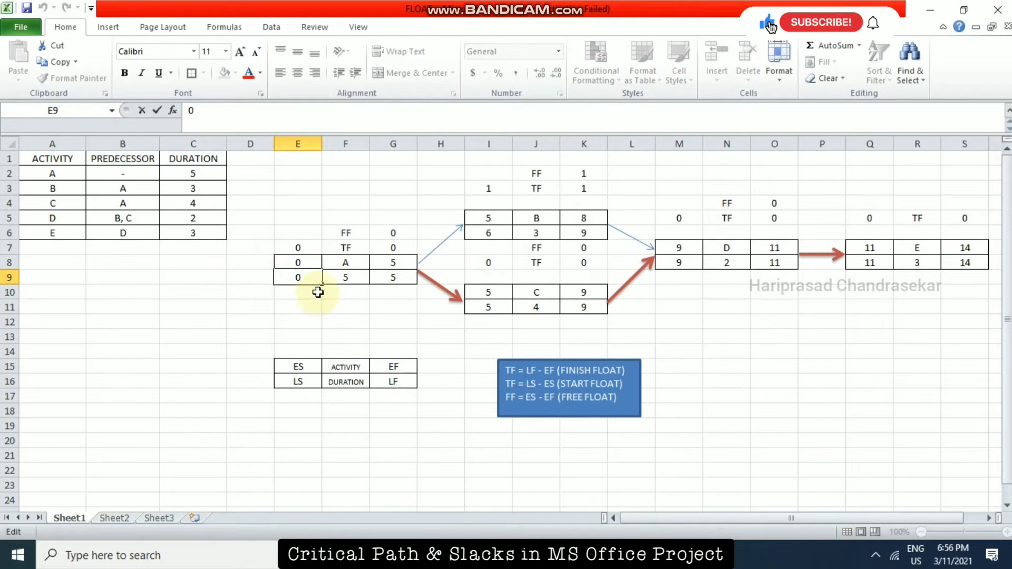
pyautogui.doubleClick(489, 307)
pyautogui.press('Escape')
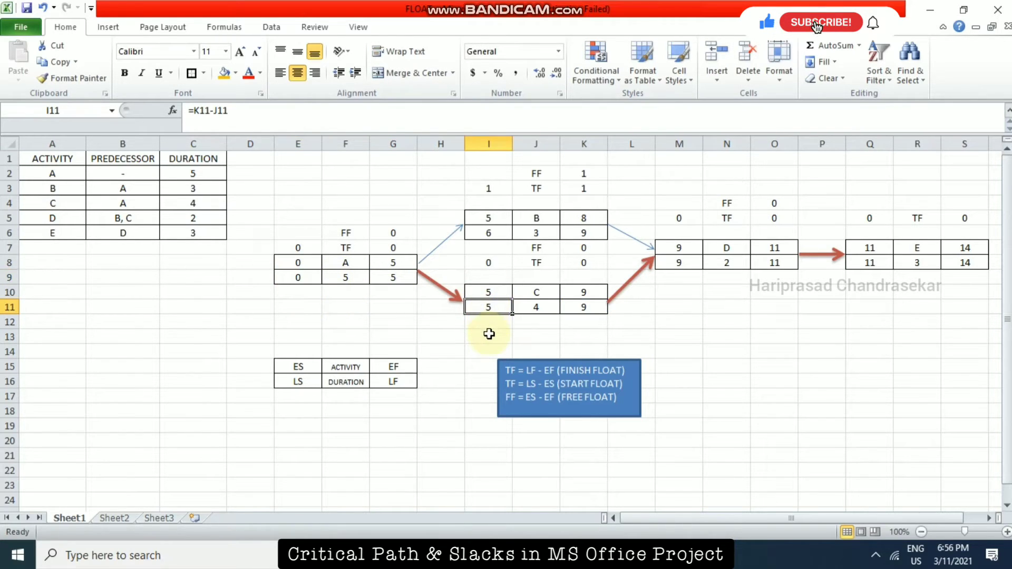
pyautogui.hotkey('ctrl', 'c')
pyautogui.click(298, 277)
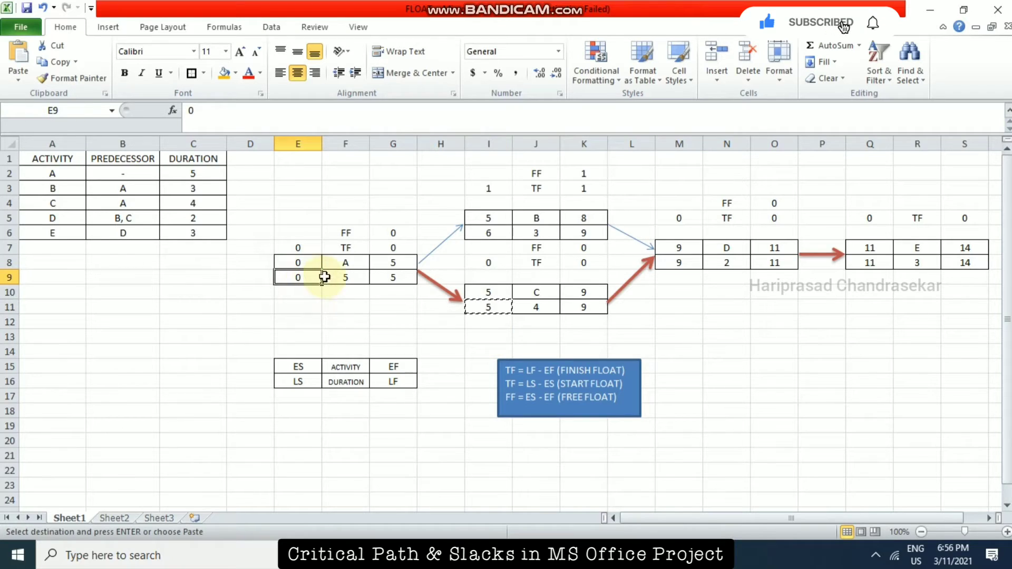
pyautogui.hotkey('ctrl', 'v')
pyautogui.doubleClick(311, 278)
pyautogui.press('Escape')
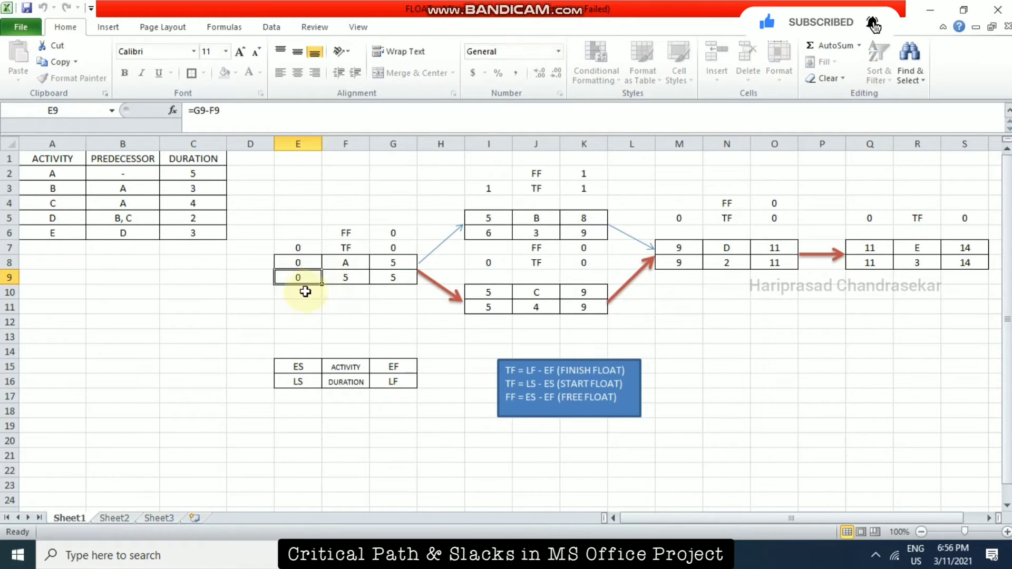
pyautogui.click(54, 154)
pyautogui.click(26, 7)
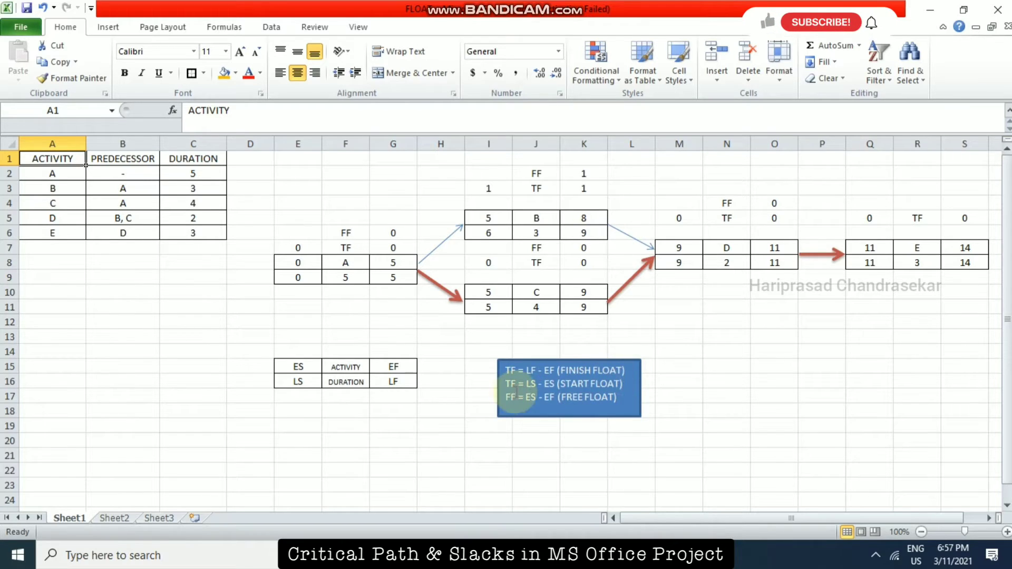
# Review the float definitions in the blue box against activity D's early start in M7 and activity B's early finish in K5.
pyautogui.click(531, 384)
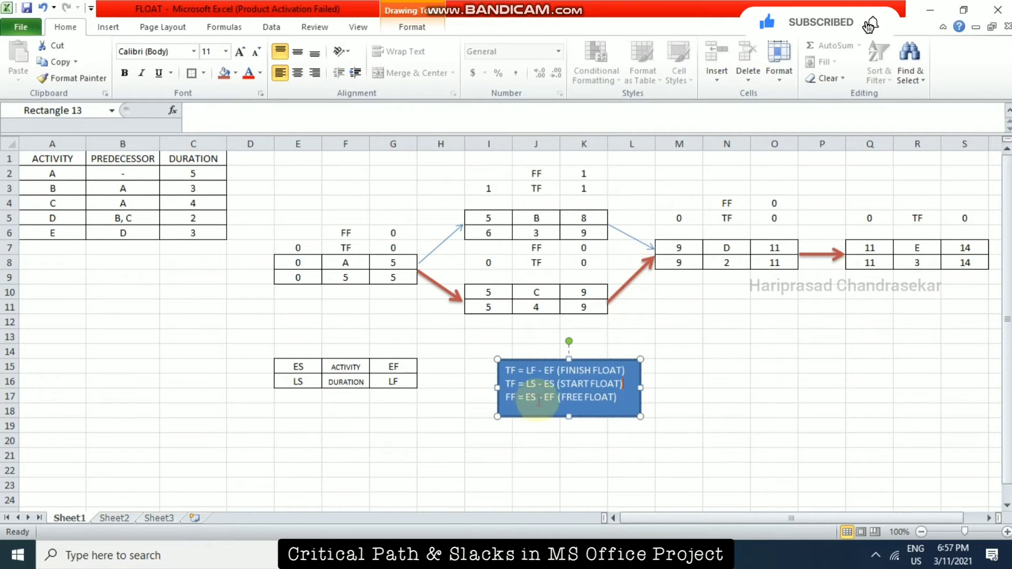
pyautogui.click(679, 248)
pyautogui.click(588, 221)
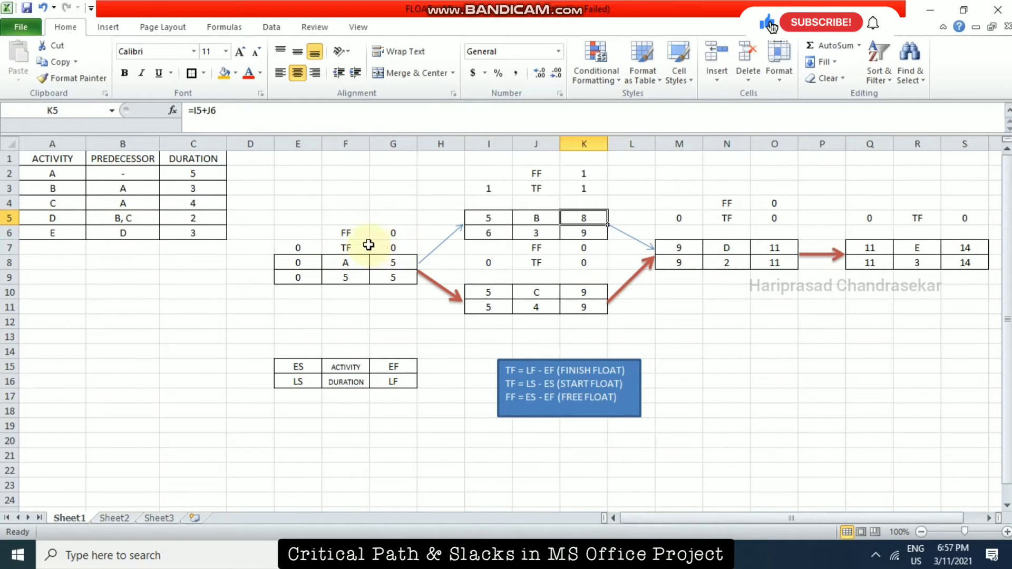
# Inspect the total float formulas of activity A in E7 and activity B in I3 and K3, including B's late finish in K6.
pyautogui.click(349, 247)
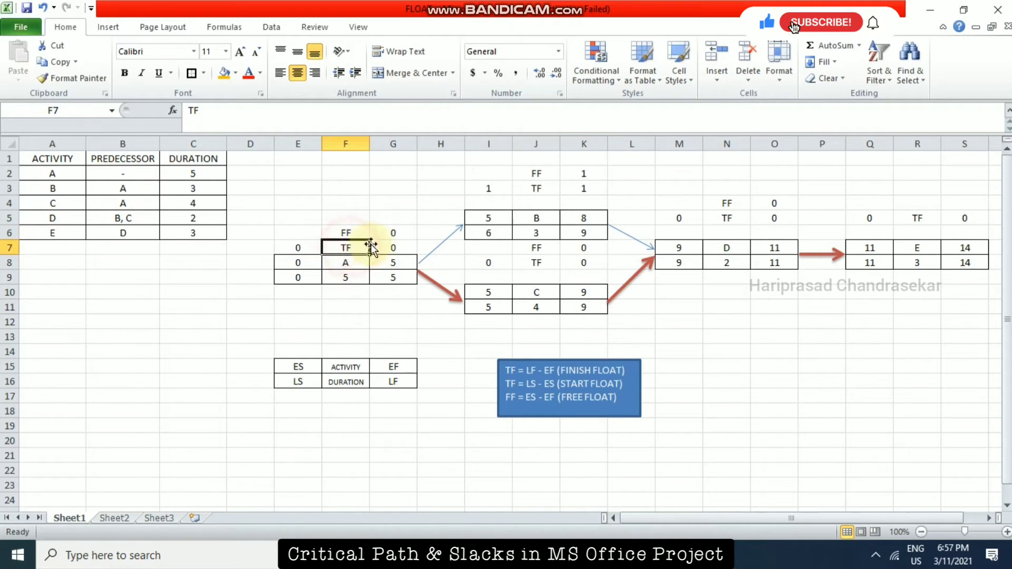
pyautogui.click(302, 247)
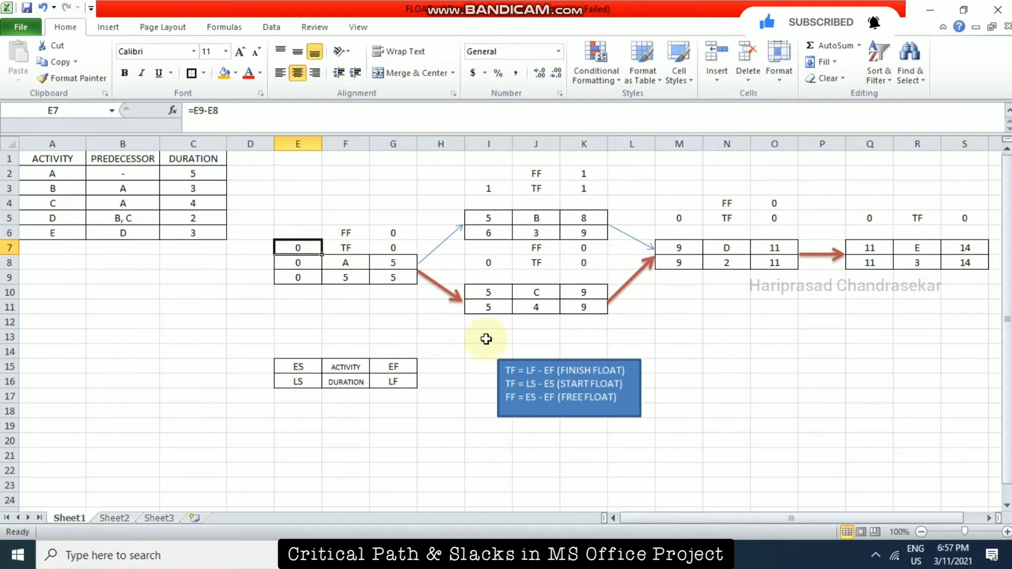
pyautogui.doubleClick(306, 252)
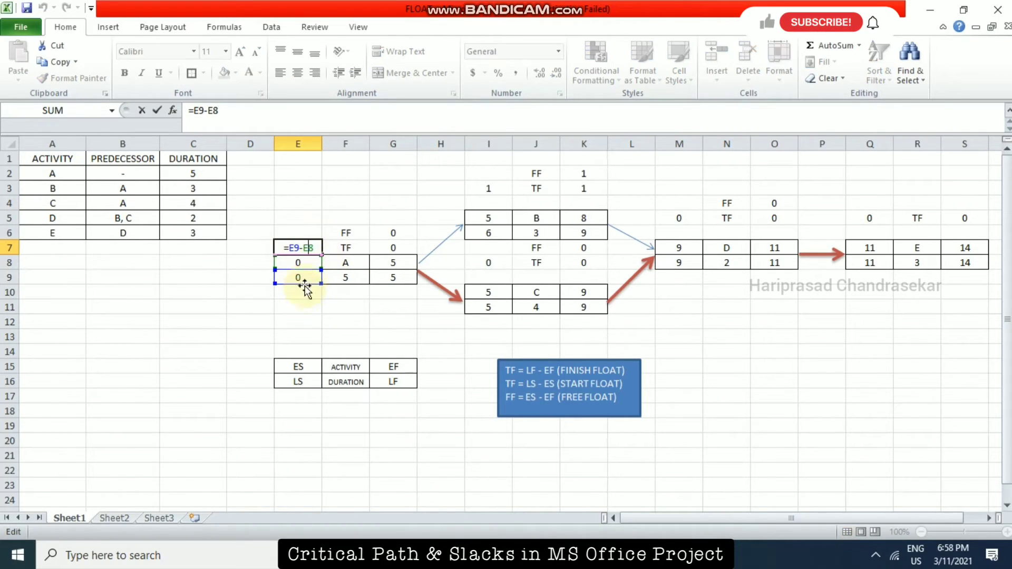
pyautogui.press('Escape')
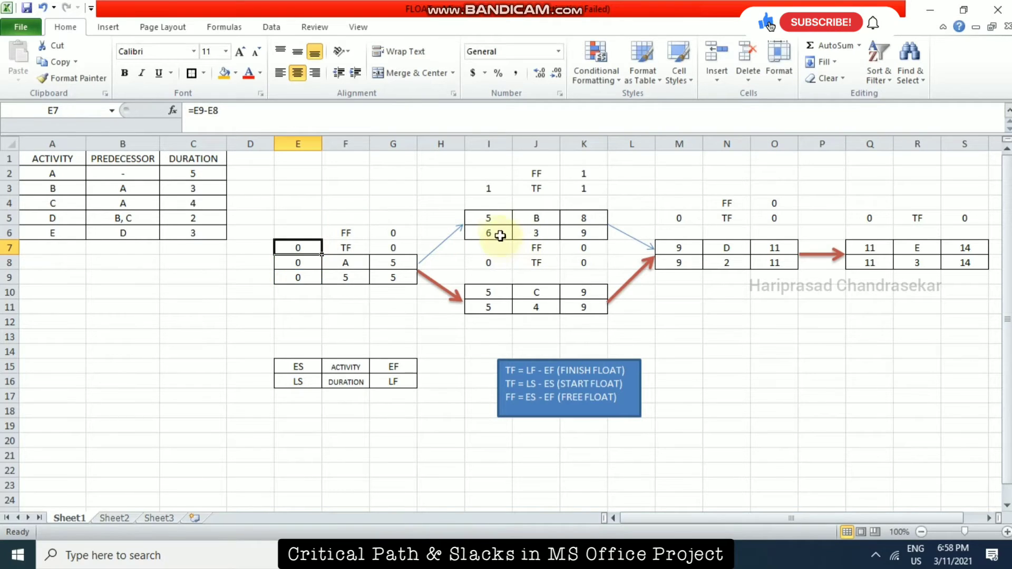
pyautogui.doubleClick(489, 189)
pyautogui.press('Escape')
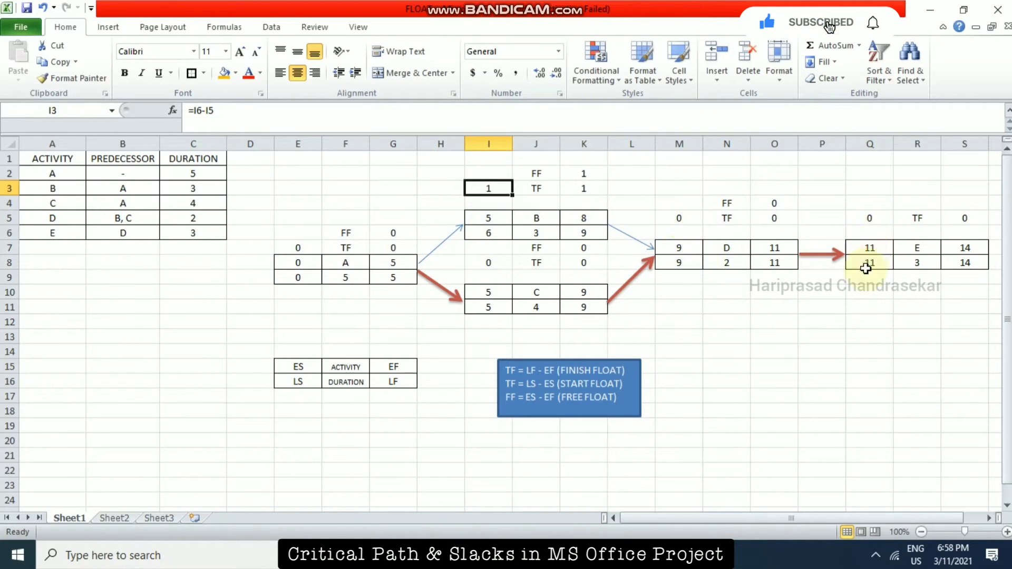
pyautogui.click(587, 233)
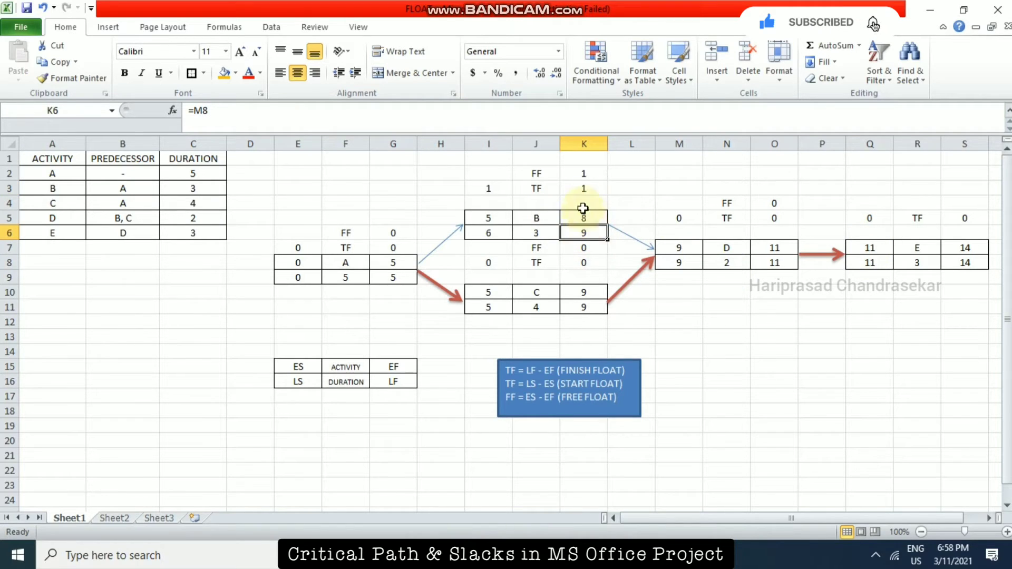
pyautogui.click(584, 187)
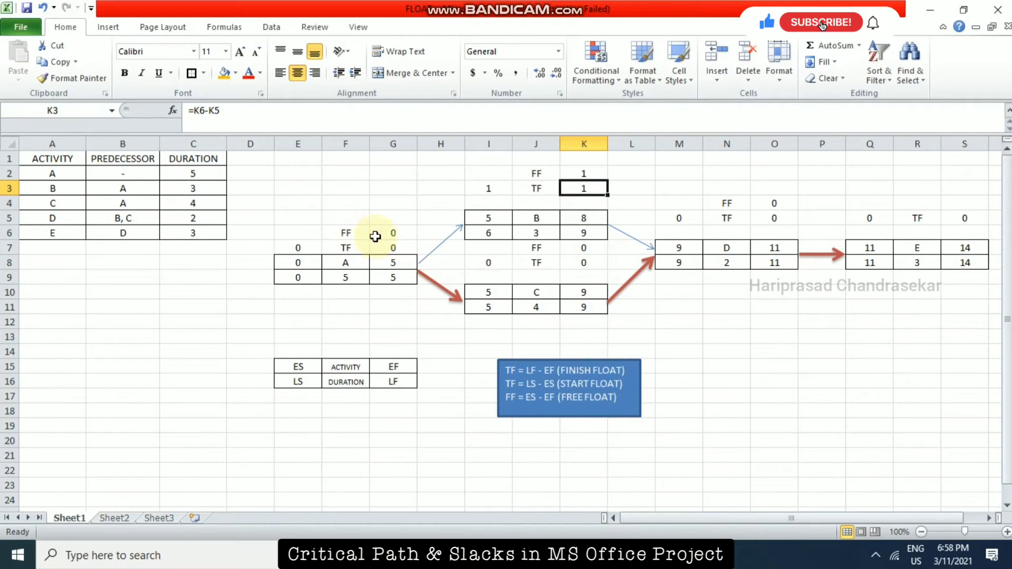
# Inspect the free float formulas of activity A in G6, activity B in K2 and activity C in K7.
pyautogui.doubleClick(393, 232)
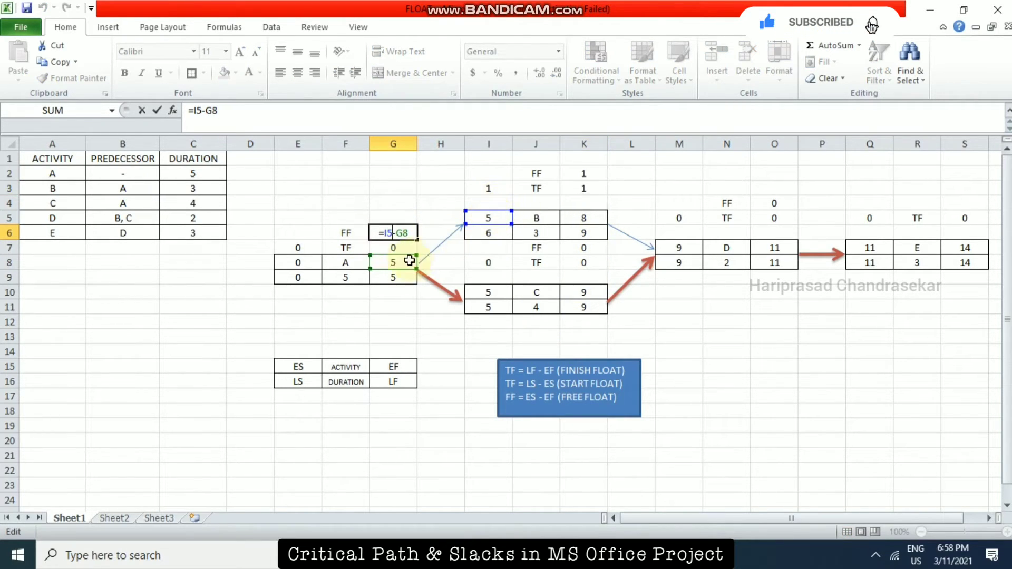
pyautogui.hotkey('ctrl', 'Return')
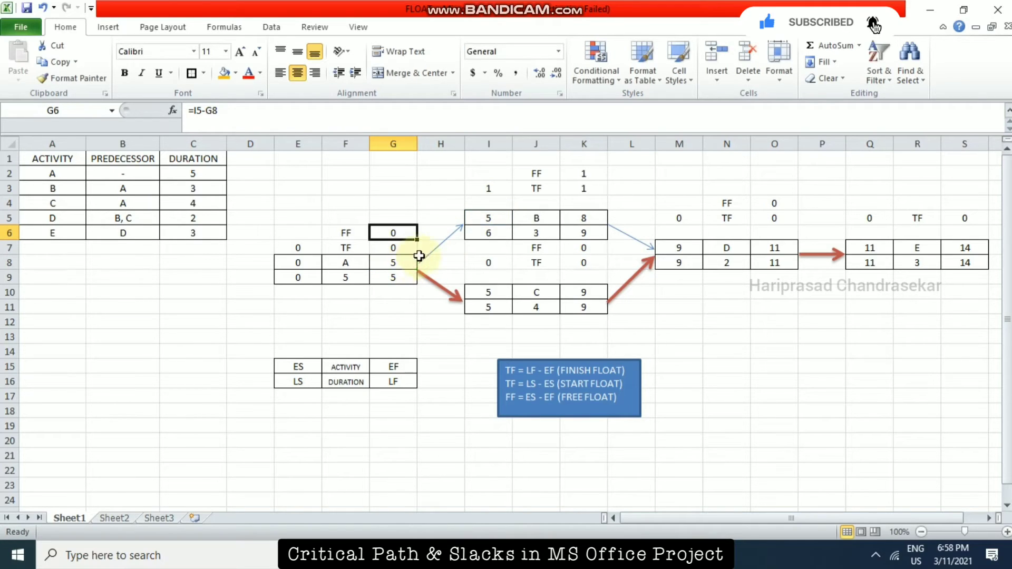
pyautogui.doubleClick(584, 174)
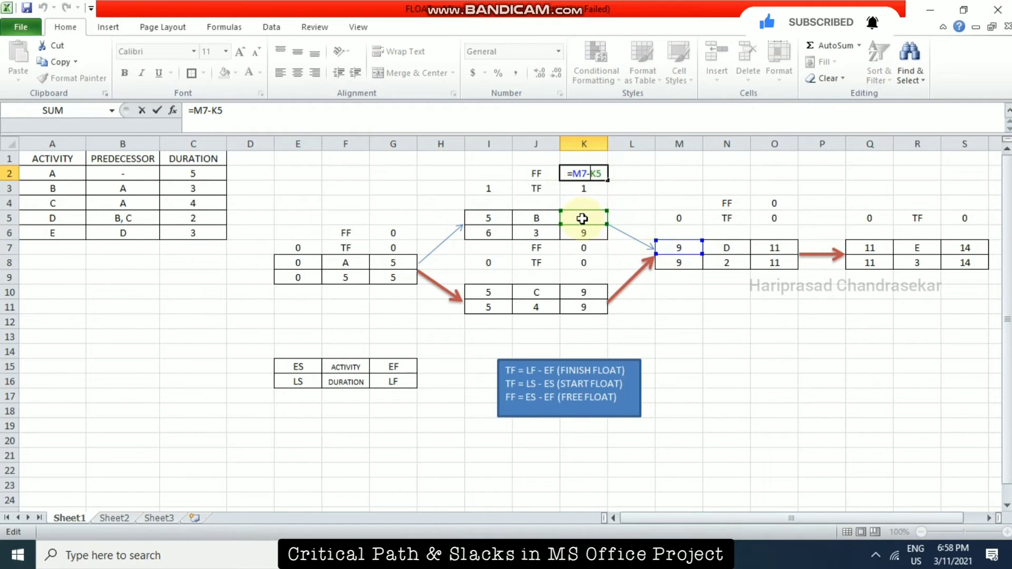
pyautogui.hotkey('ctrl', 'Return')
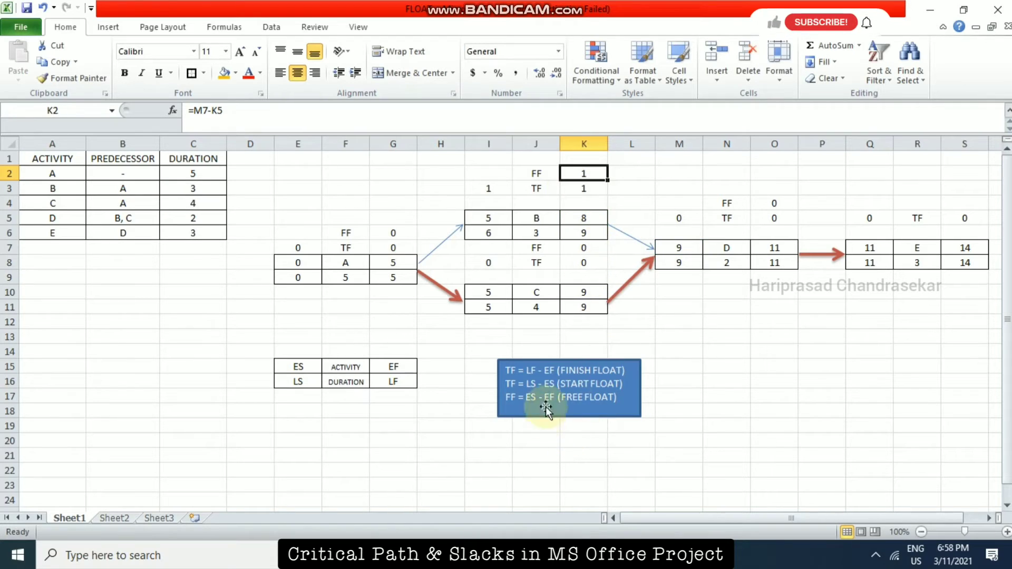
pyautogui.click(594, 291)
pyautogui.doubleClick(594, 291)
pyautogui.click(590, 249)
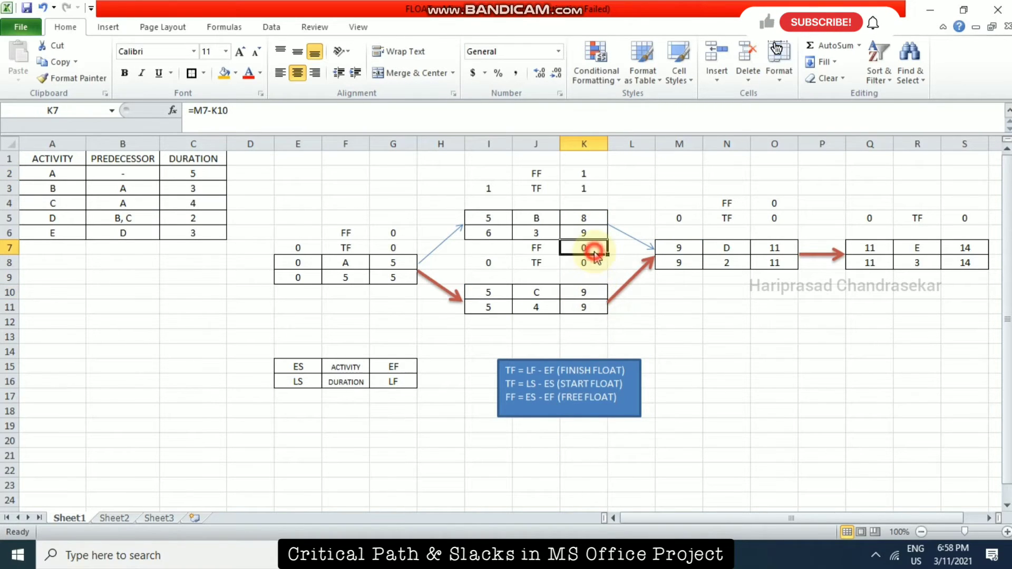
pyautogui.doubleClick(589, 248)
pyautogui.hotkey('ctrl', 'Return')
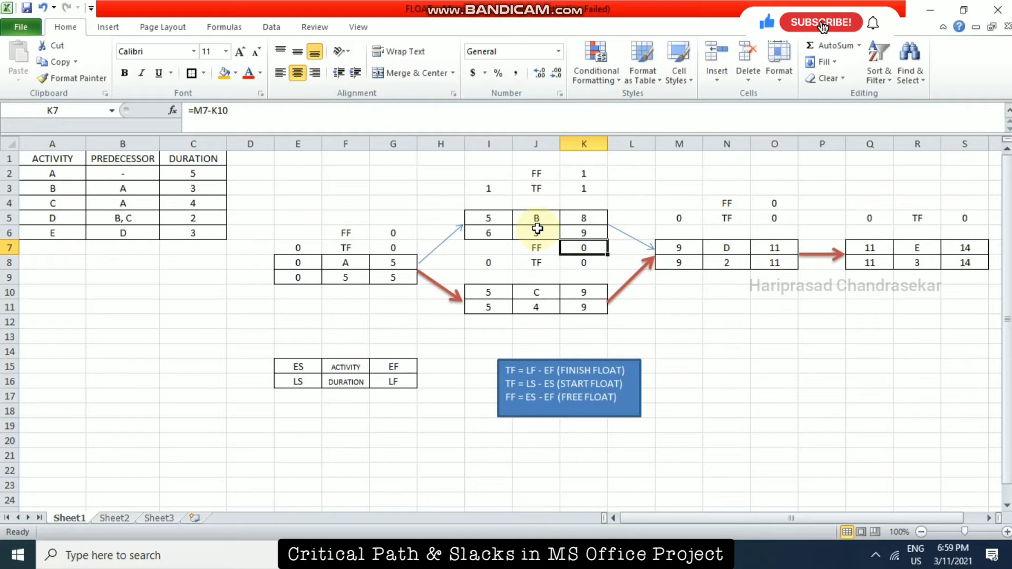
pyautogui.click(538, 175)
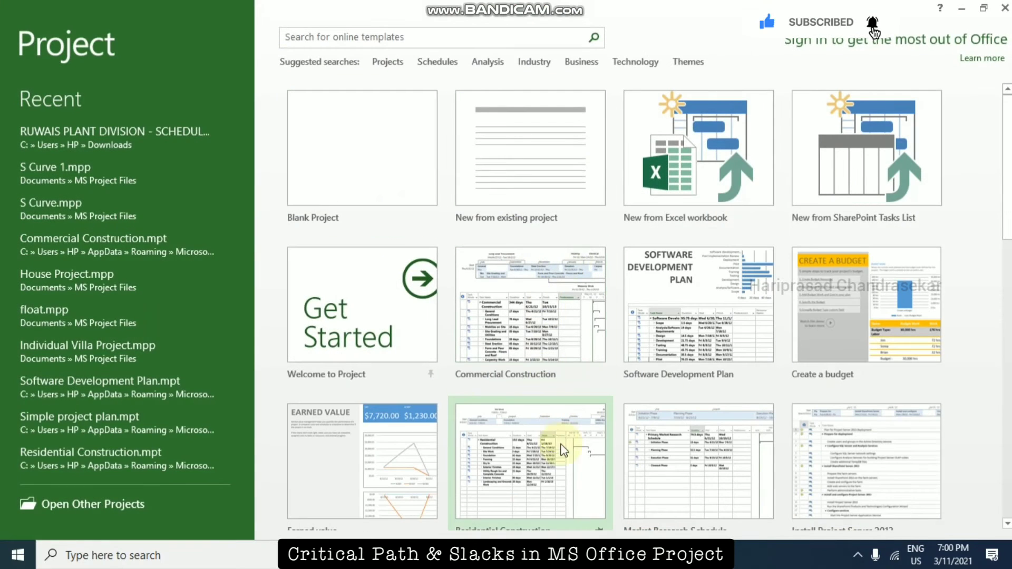
# Create a blank project in Microsoft Project and paste the activity names A to E from worksheet cells A2:A6 as task names.
pyautogui.click(382, 144)
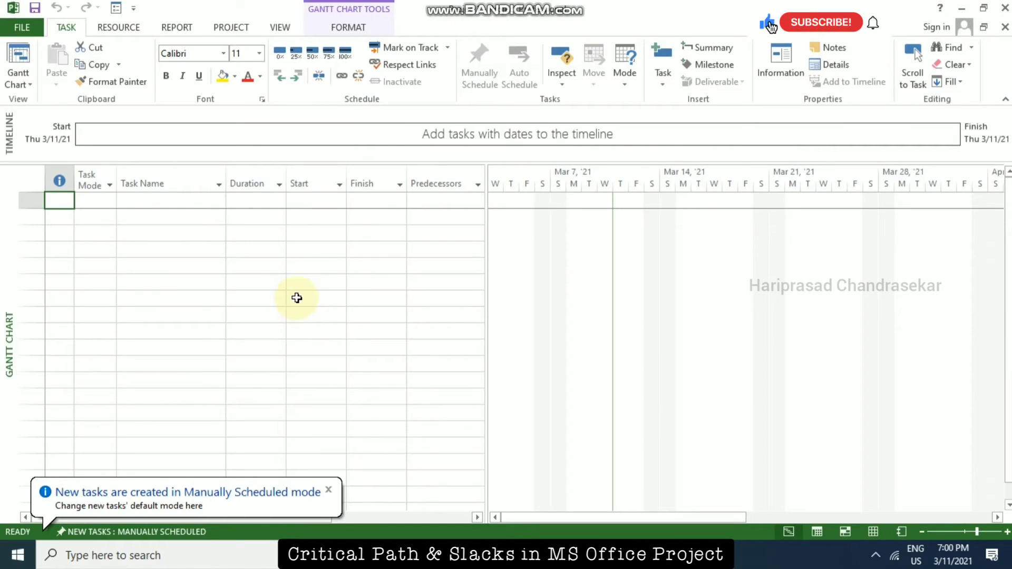
pyautogui.click(606, 550)
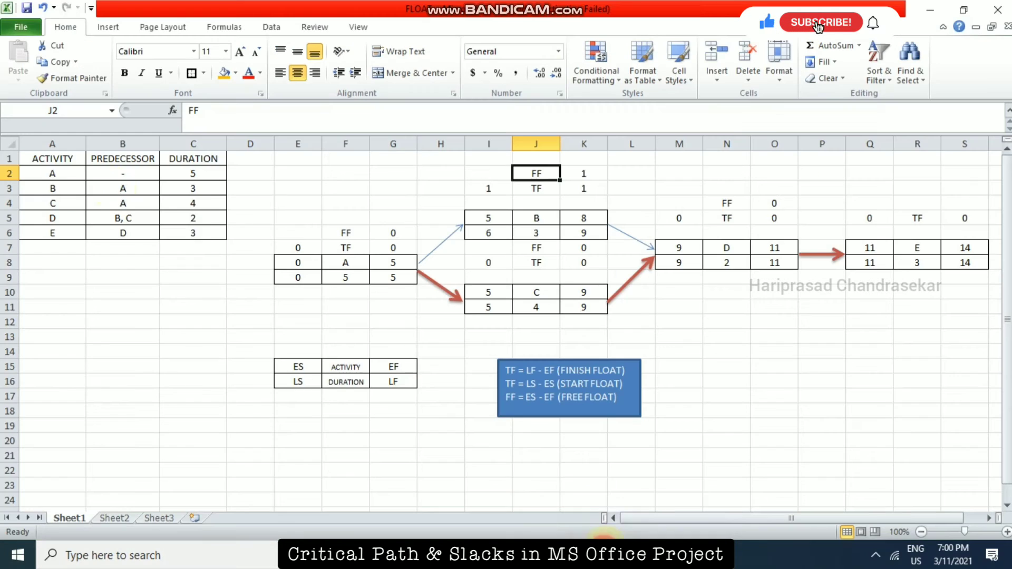
pyautogui.moveTo(48, 170); pyautogui.dragTo(51, 237)
pyautogui.hotkey('ctrl', 'c')
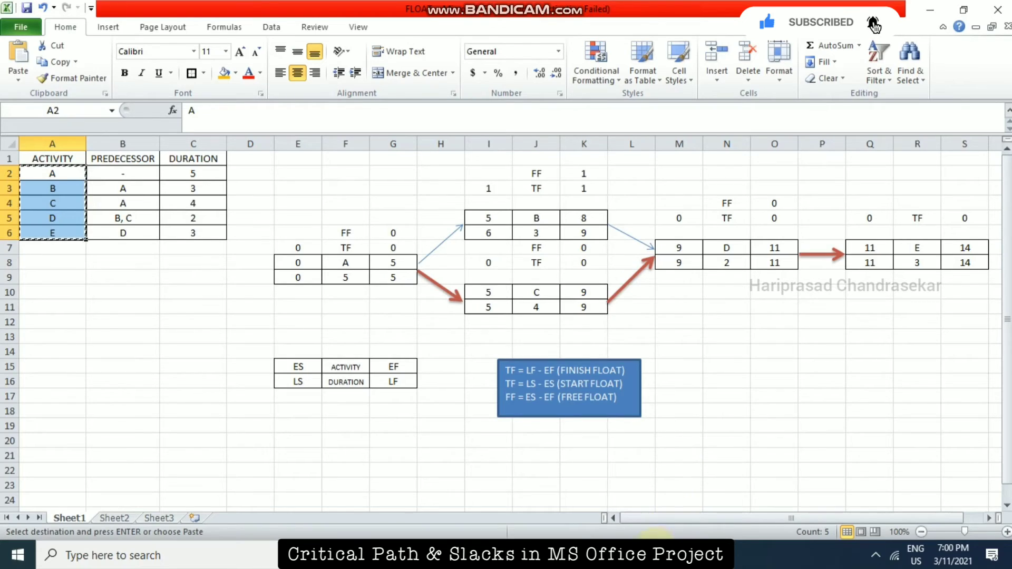
pyautogui.click(655, 550)
pyautogui.click(168, 207)
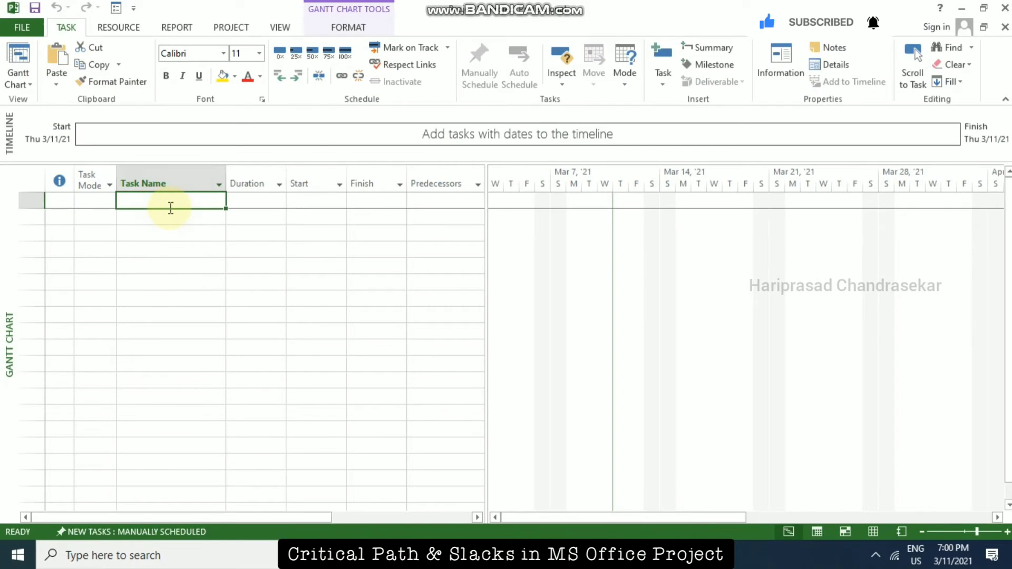
pyautogui.hotkey('ctrl', 'v')
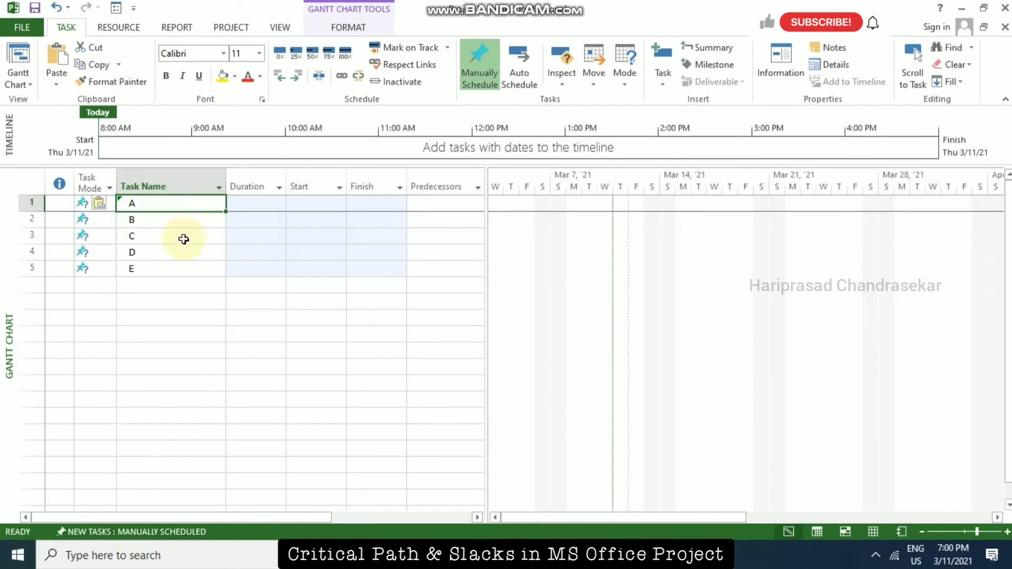
# Switch all five tasks, A to E, to Auto Schedule mode.
pyautogui.keyDown('shift'); pyautogui.click(173, 270); pyautogui.keyUp('shift')
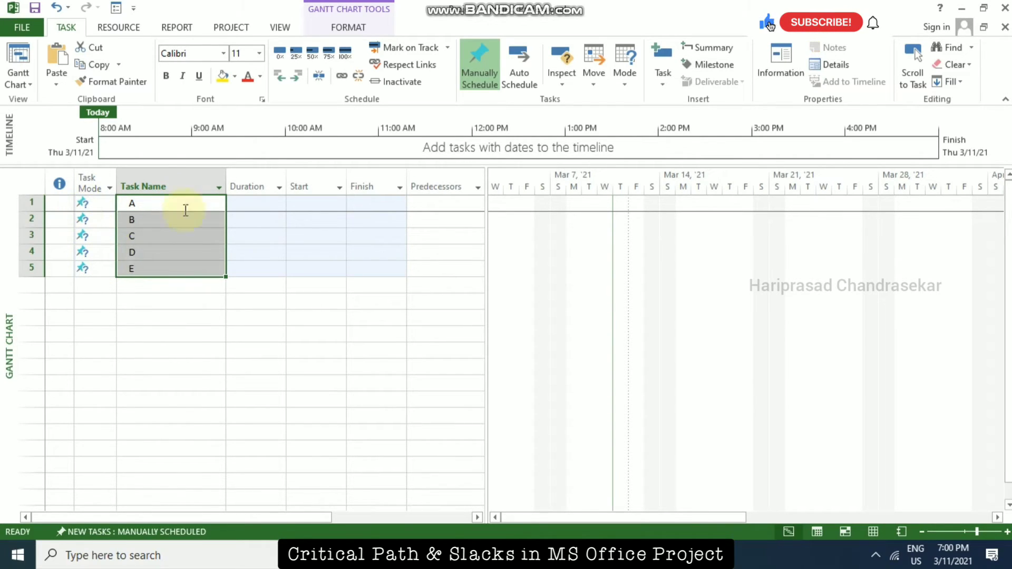
pyautogui.click(519, 71)
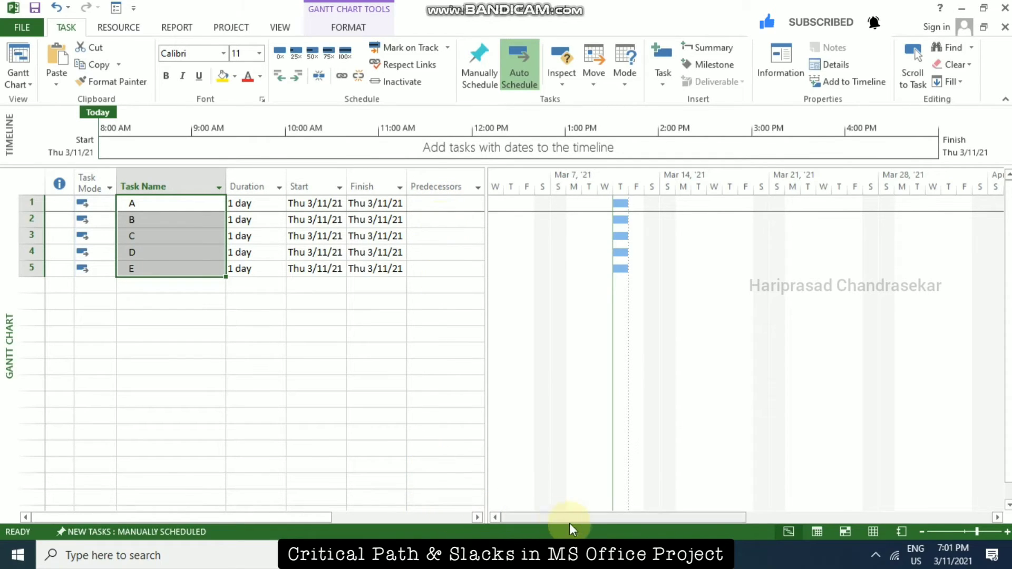
# Check the predecessors in the Excel activity table and set predecessor 1 for tasks B and C in Project.
pyautogui.click(593, 550)
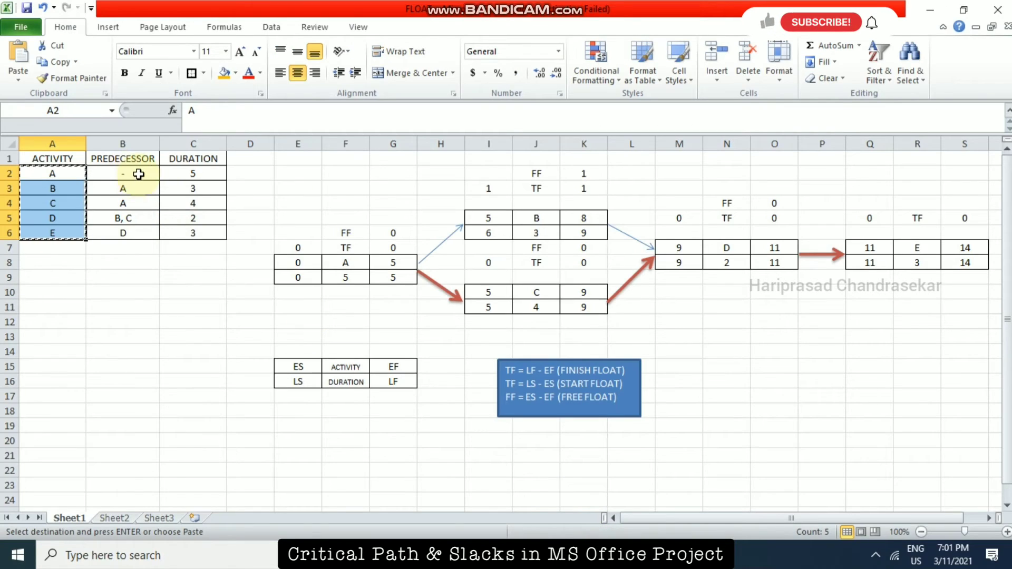
pyautogui.click(135, 192)
pyautogui.press('Escape')
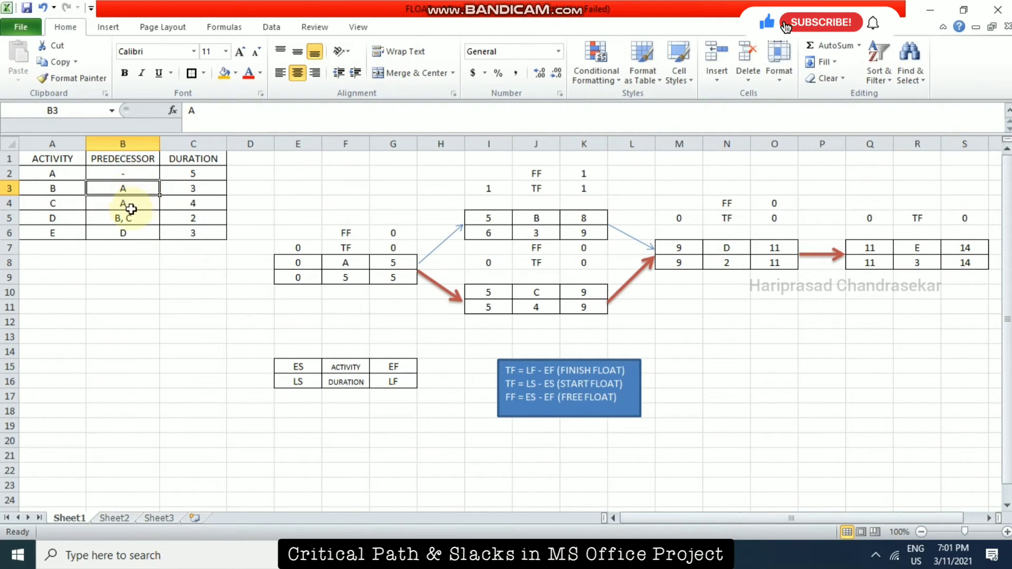
pyautogui.click(593, 551)
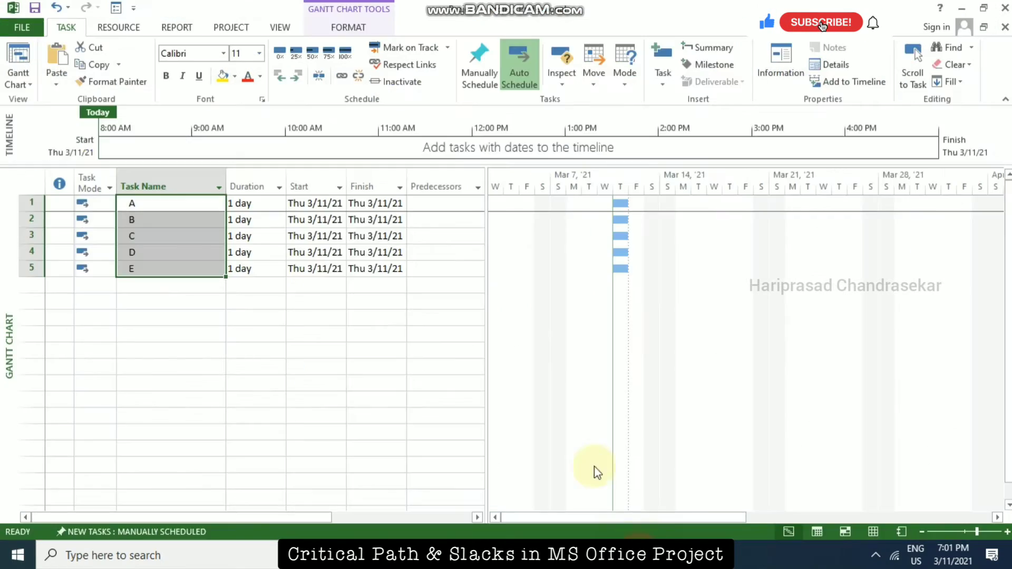
pyautogui.click(430, 220)
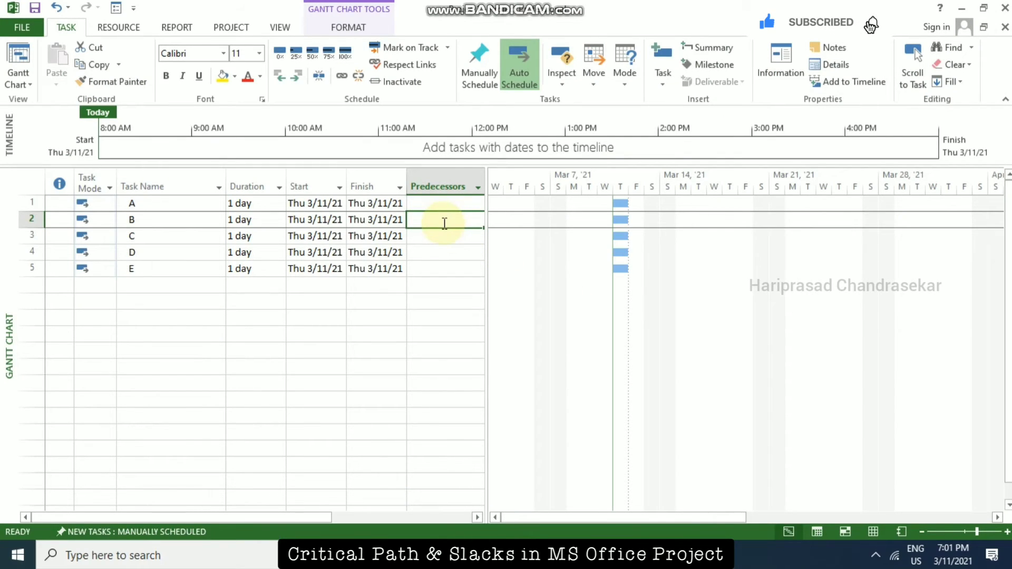
pyautogui.press('Return')
pyautogui.write('1')
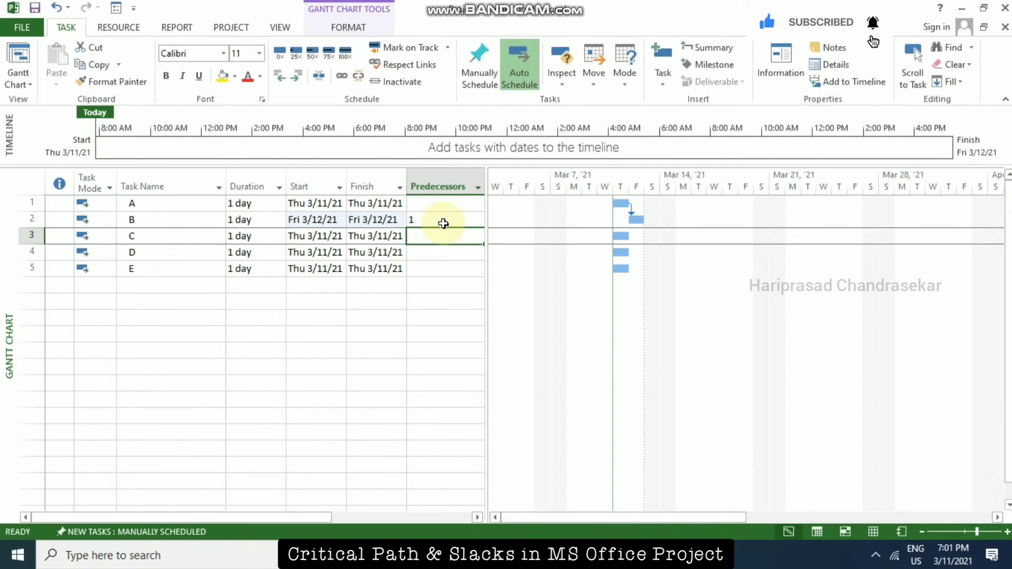
pyautogui.press('Return')
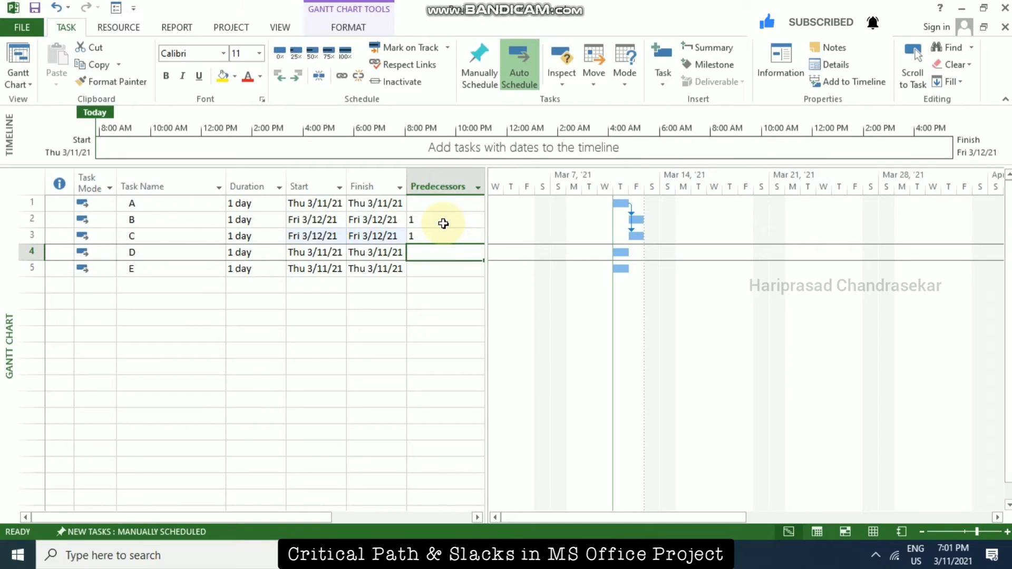
# Set the predecessors of task D to 2,3 and of task E to 4, following the Excel activity table.
pyautogui.click(613, 558)
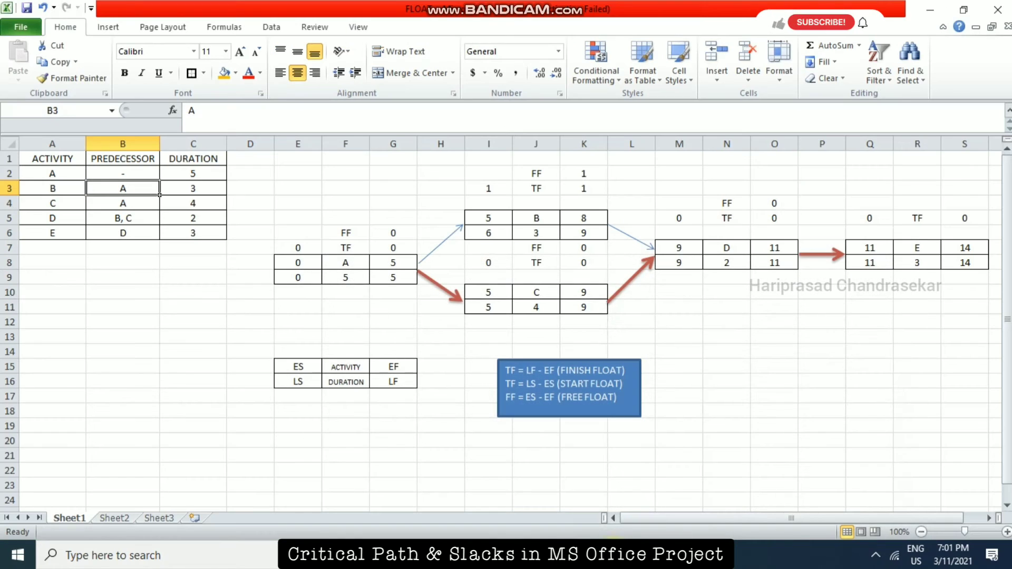
pyautogui.click(613, 558)
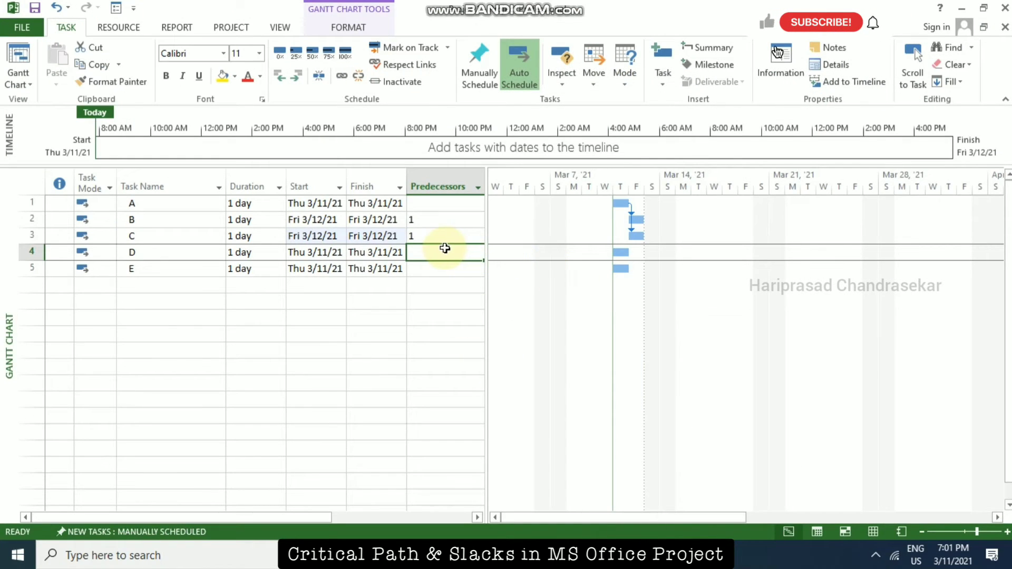
pyautogui.write('2,3')
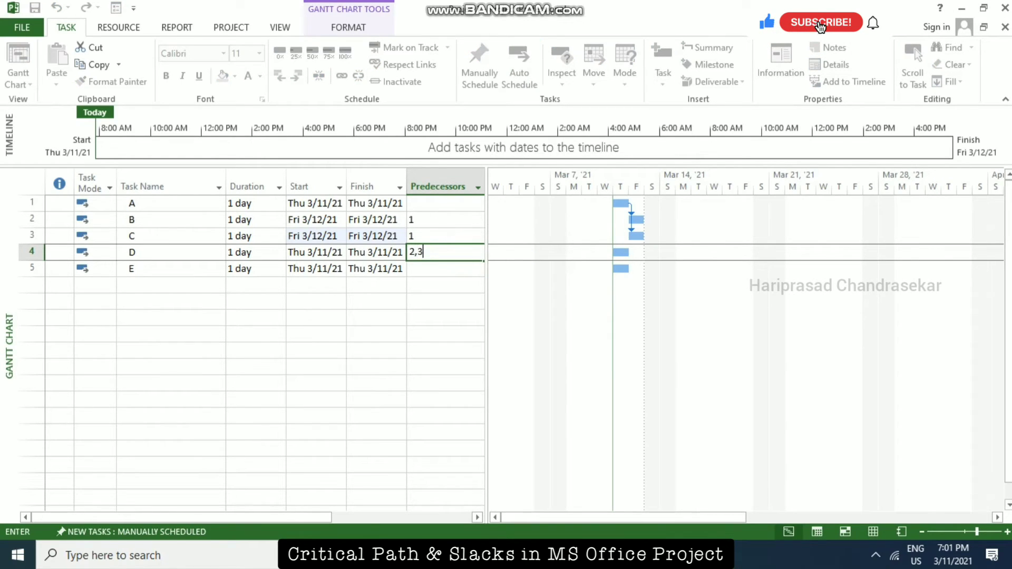
pyautogui.press('Return')
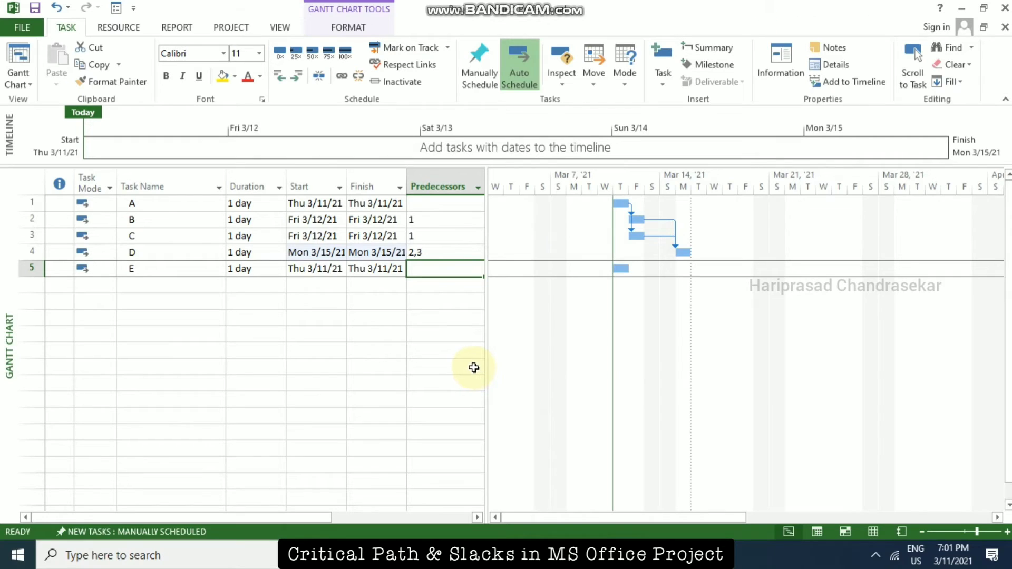
pyautogui.write('4')
pyautogui.press('Return')
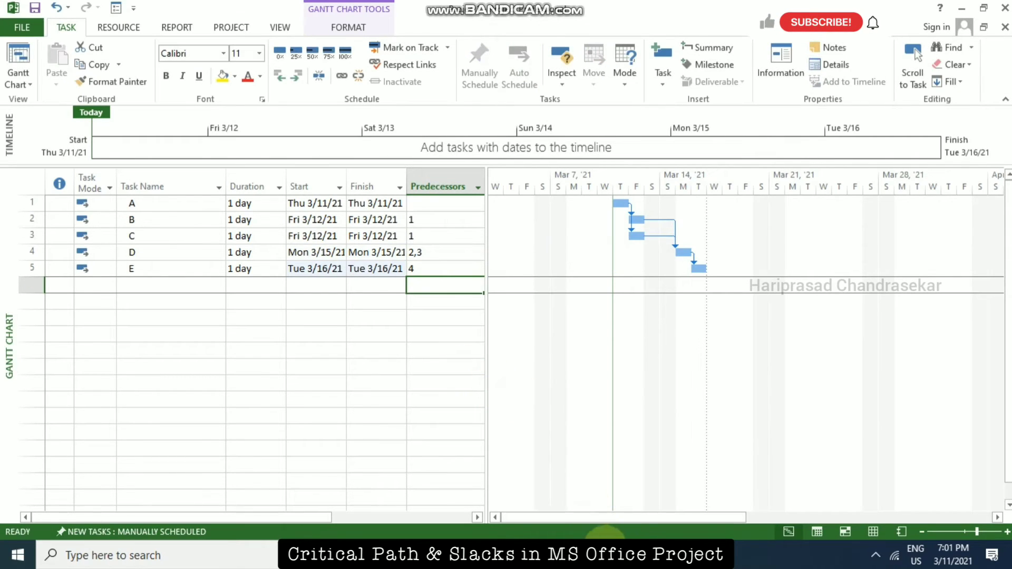
# Copy the durations 5, 3, 4, 2 and 3 from worksheet cells C2:C6 into the Duration column of tasks A to E.
pyautogui.click(604, 549)
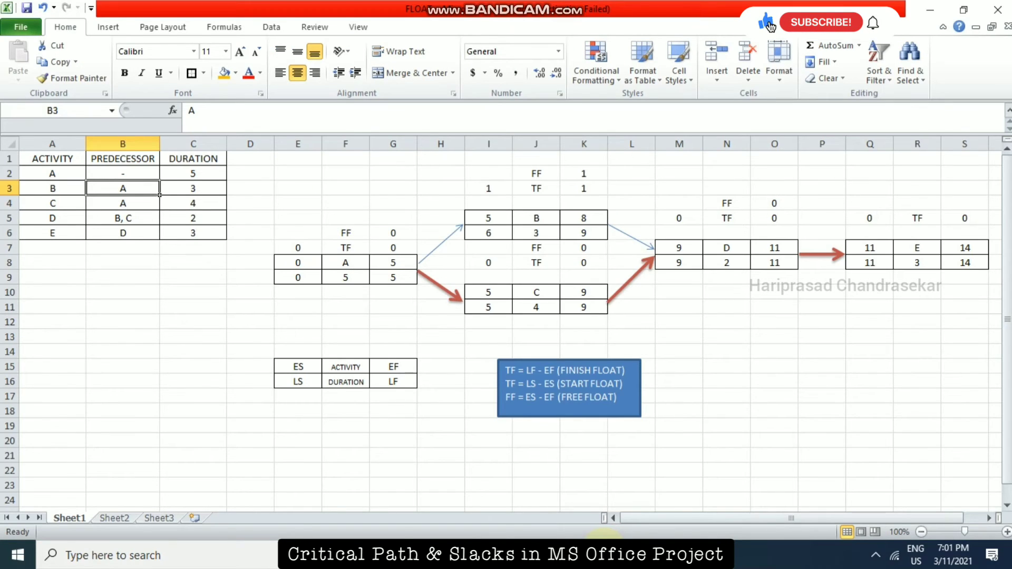
pyautogui.click(605, 550)
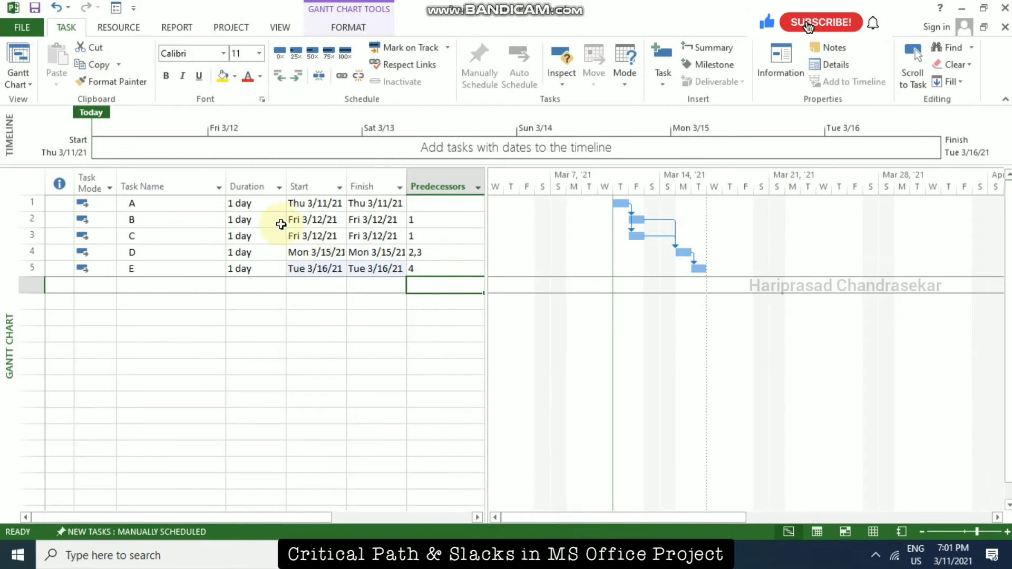
pyautogui.click(604, 550)
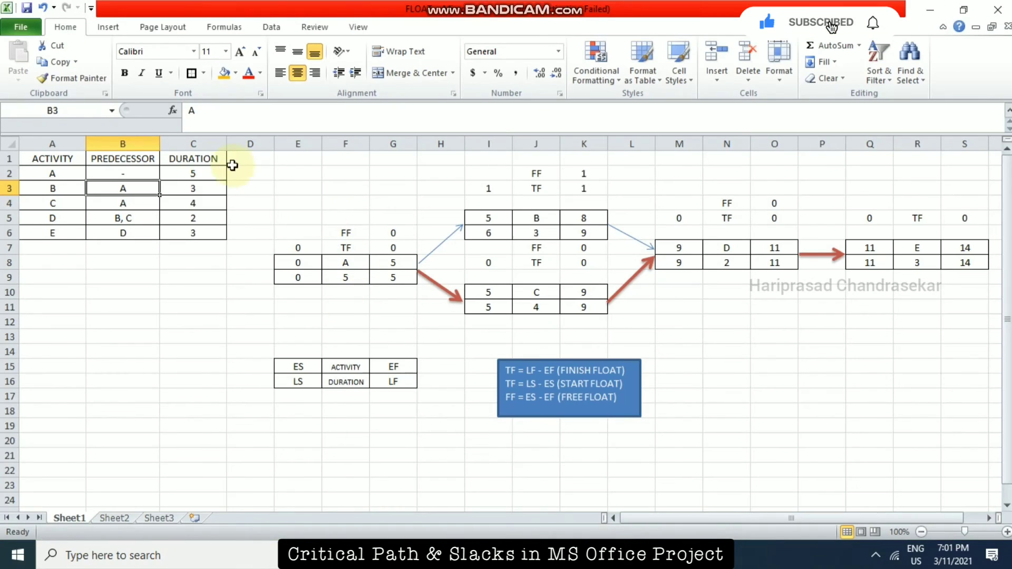
pyautogui.moveTo(193, 173); pyautogui.dragTo(195, 232)
pyautogui.hotkey('ctrl', 'c')
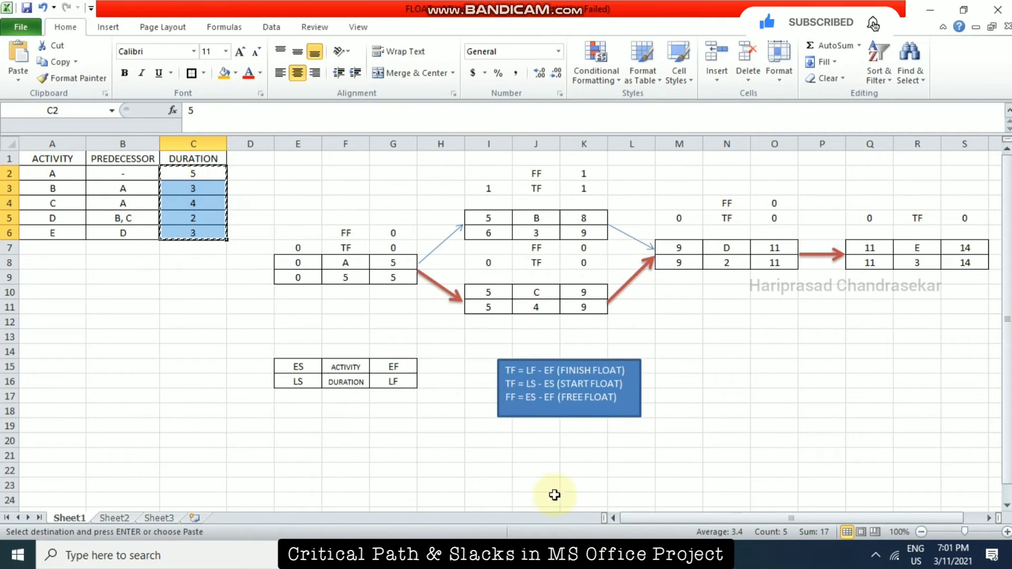
pyautogui.click(604, 550)
pyautogui.moveTo(267, 203); pyautogui.dragTo(269, 268)
pyautogui.hotkey('ctrl', 'v')
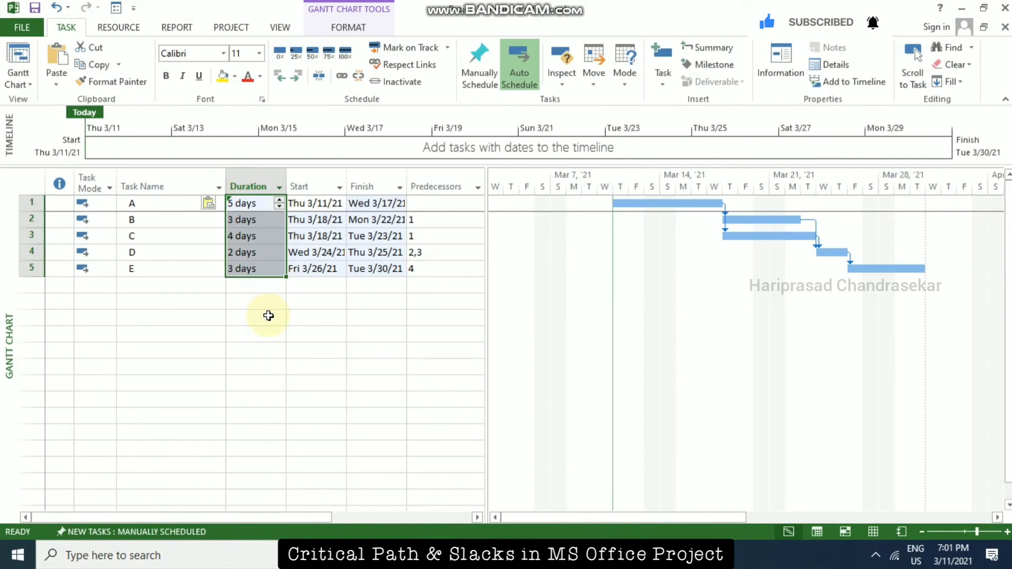
pyautogui.click(443, 269)
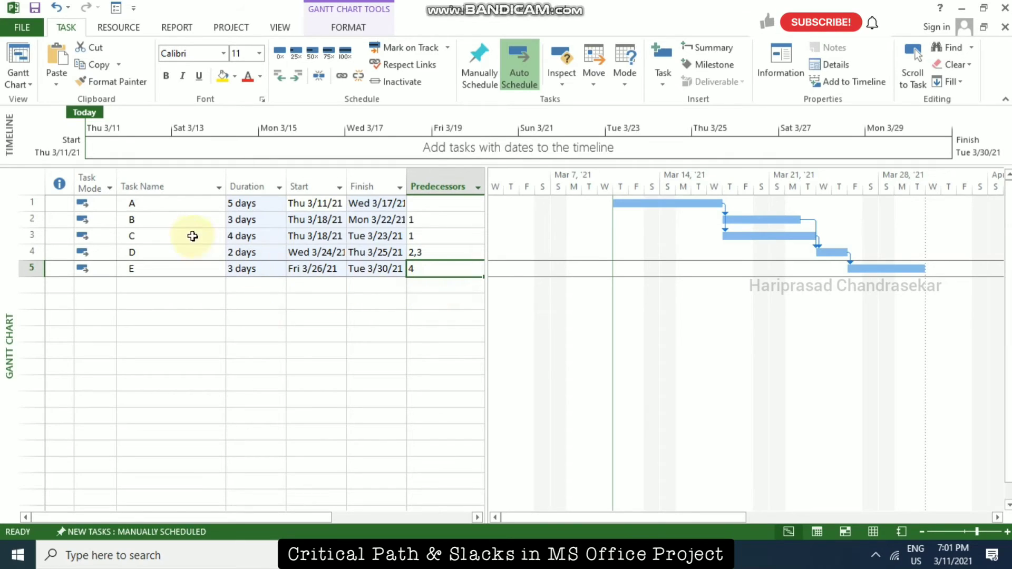
# Display Critical Tasks and Slack on the Gantt chart bars.
pyautogui.click(158, 204)
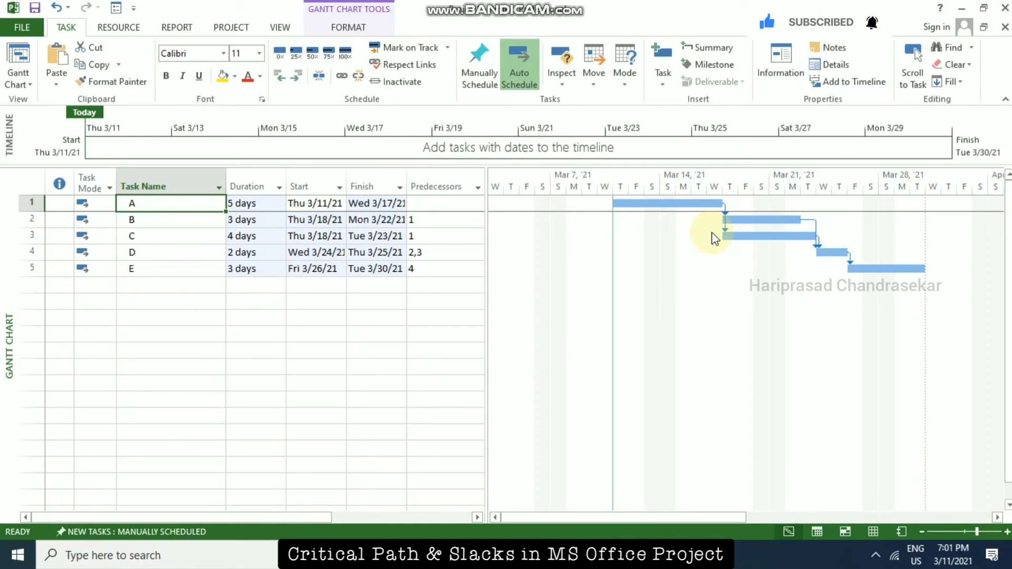
pyautogui.click(351, 30)
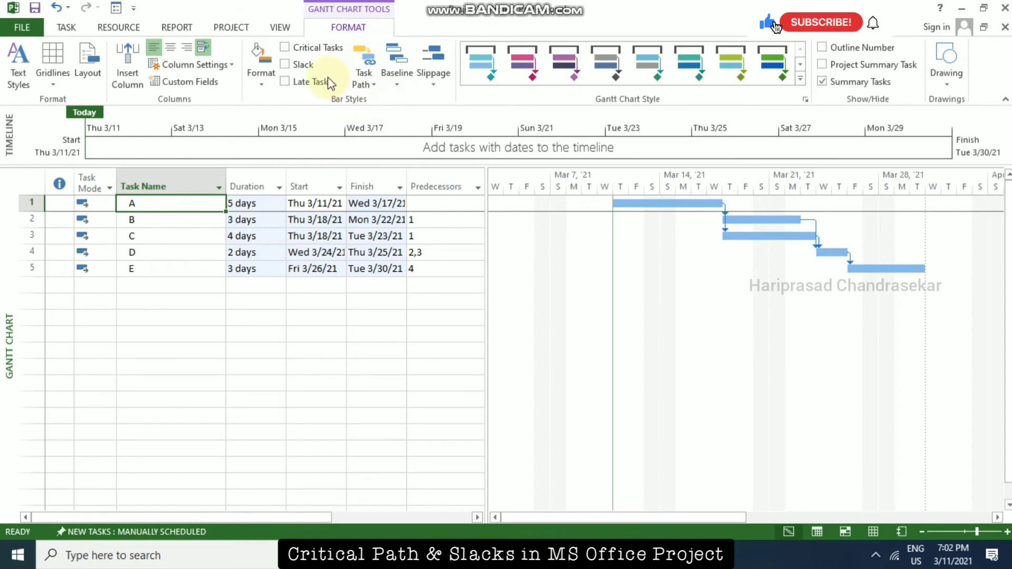
pyautogui.click(287, 47)
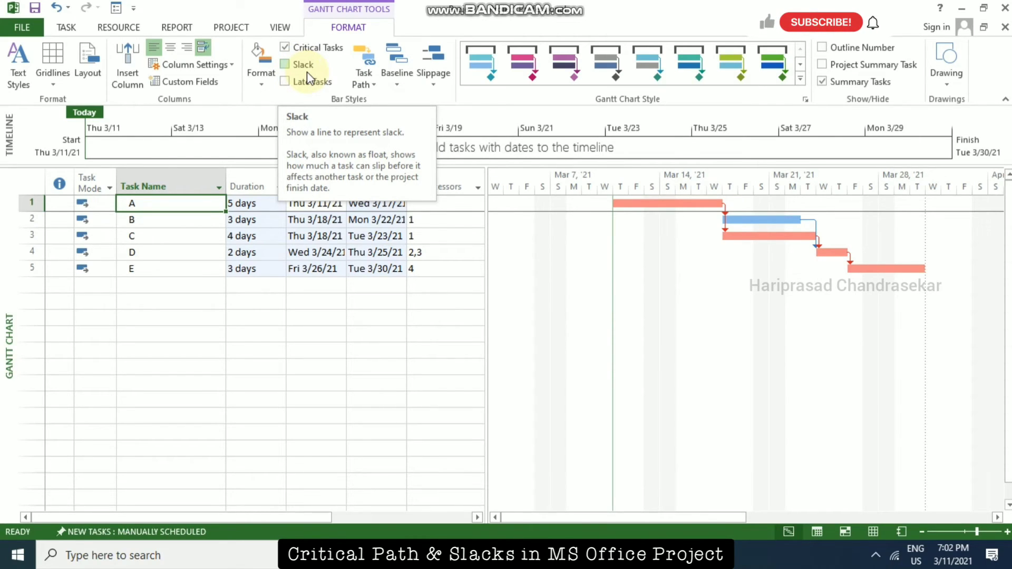
pyautogui.click(291, 65)
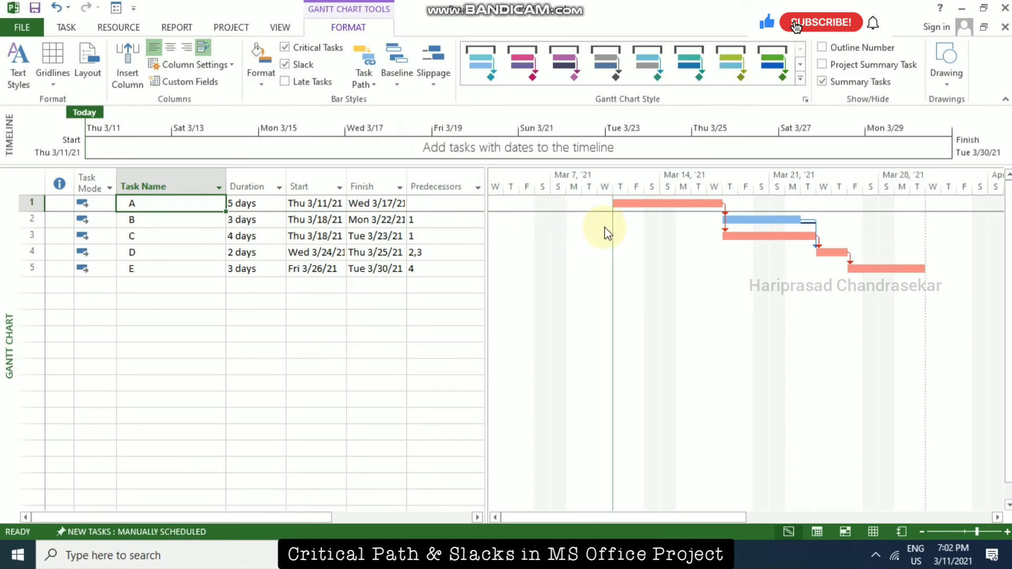
# Review the bar style definitions for the Gantt chart and close them without changes.
pyautogui.click(261, 74)
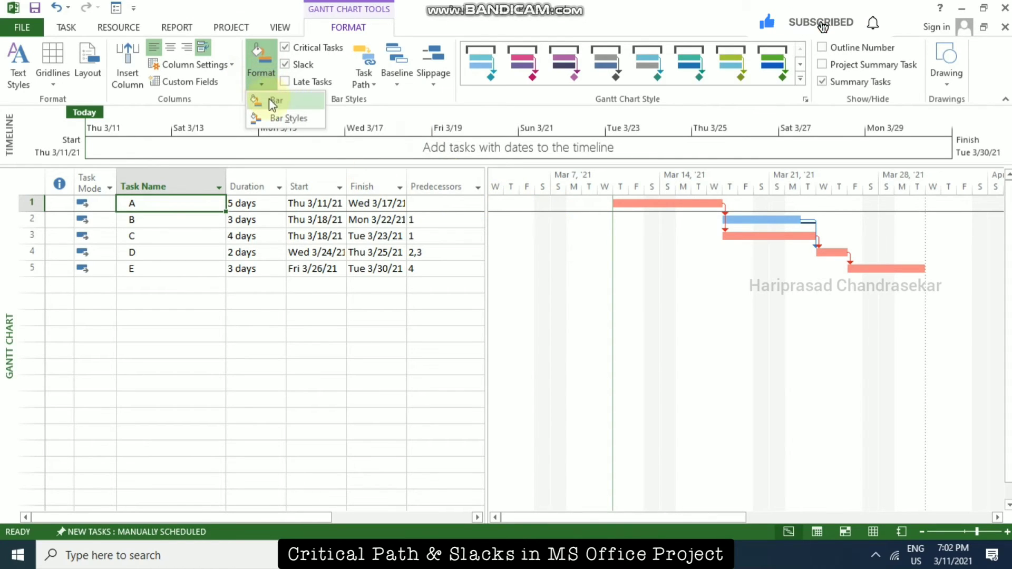
pyautogui.click(288, 119)
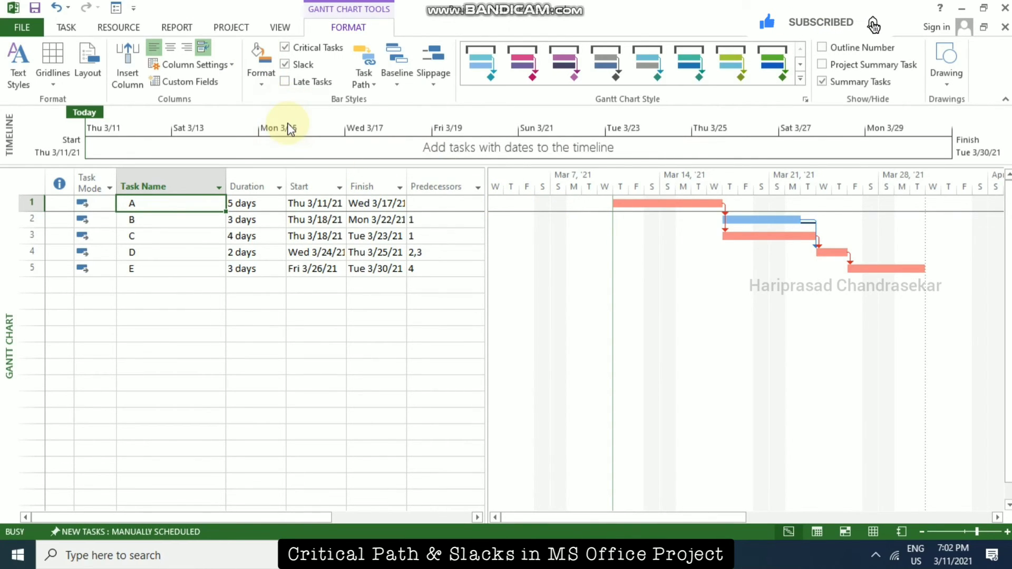
pyautogui.scroll(-6, 824, 154)
pyautogui.scroll(8, 822, 152)
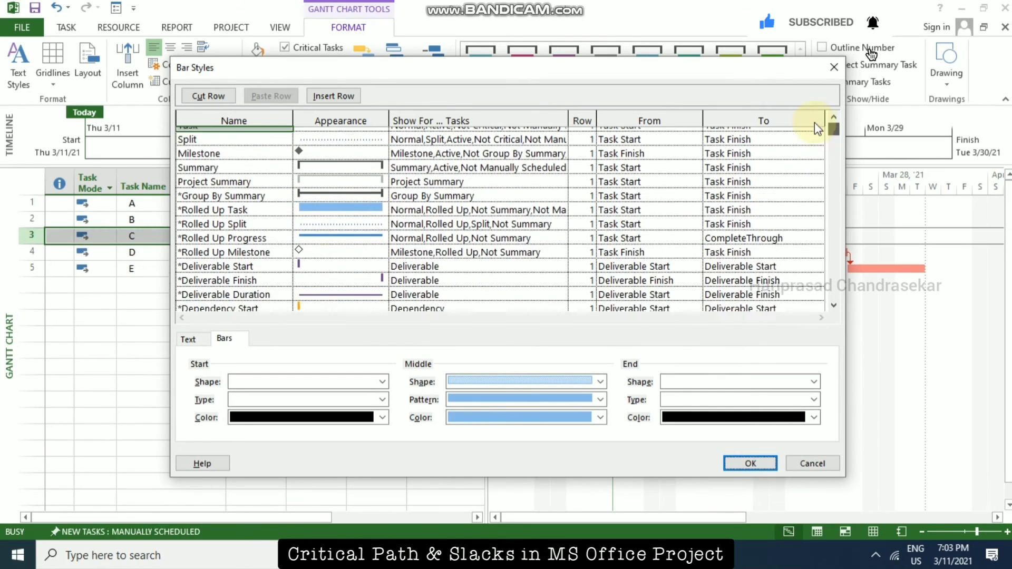
pyautogui.click(826, 66)
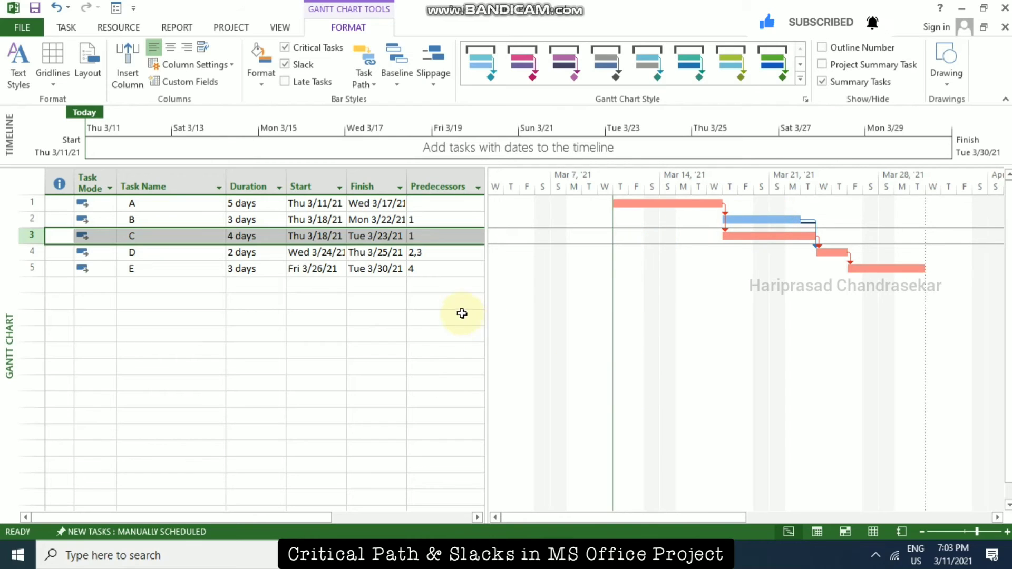
# Insert a Free Slack column before the Resource Names column in the task table.
pyautogui.moveTo(311, 518); pyautogui.dragTo(472, 492)
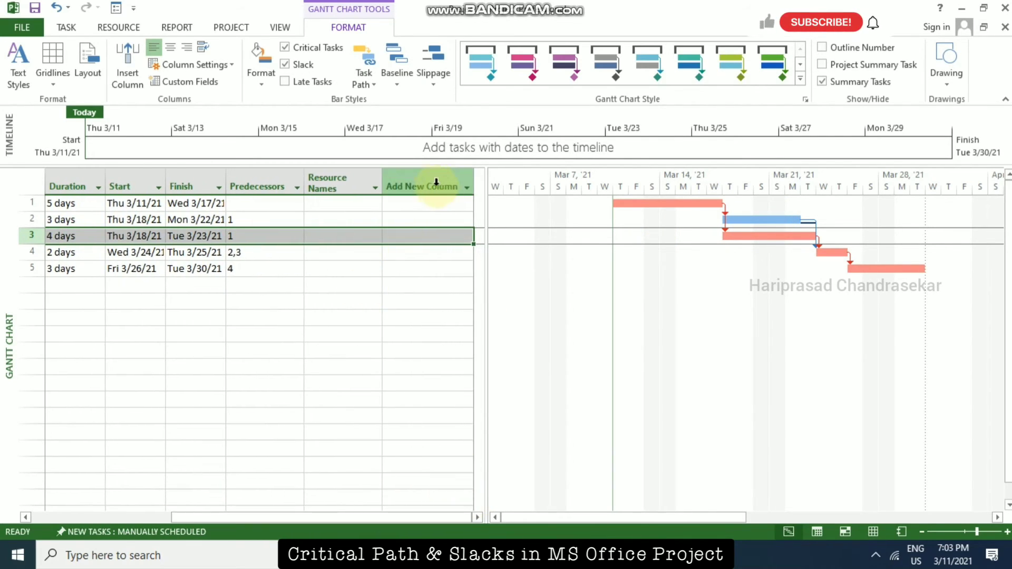
pyautogui.click(345, 182)
pyautogui.rightClick(345, 182)
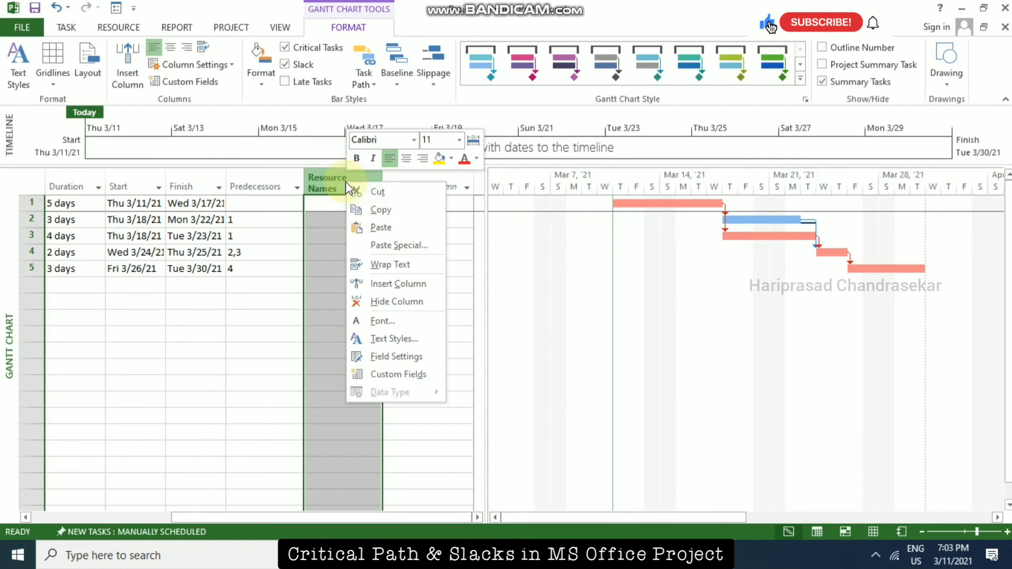
pyautogui.click(388, 282)
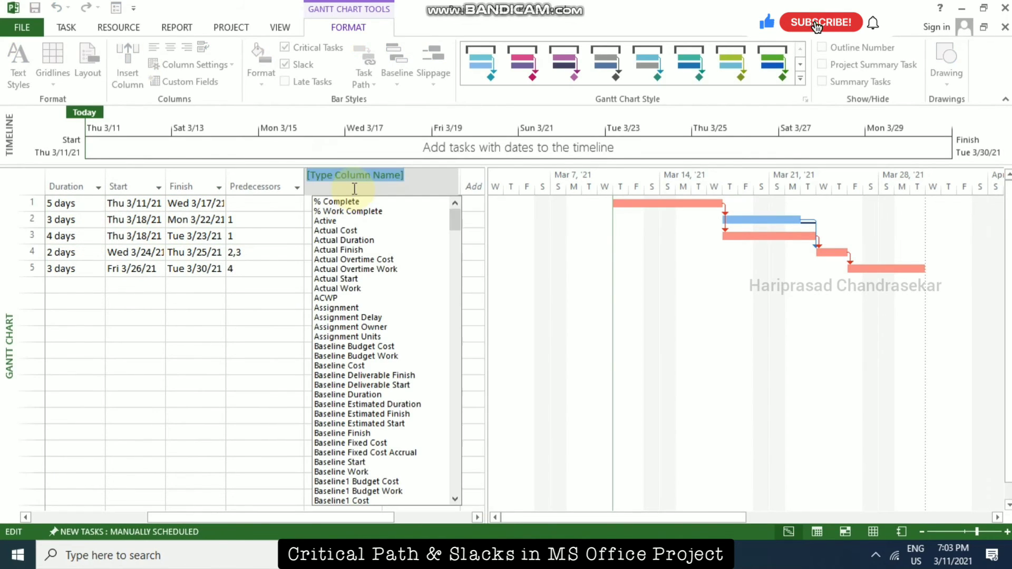
pyautogui.write('fe')
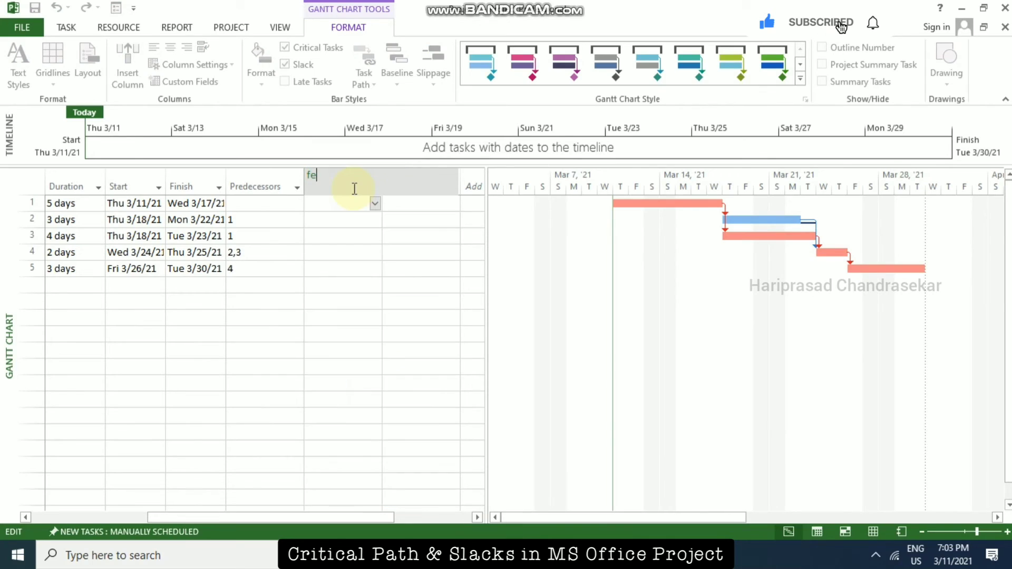
pyautogui.write('ree Slack')
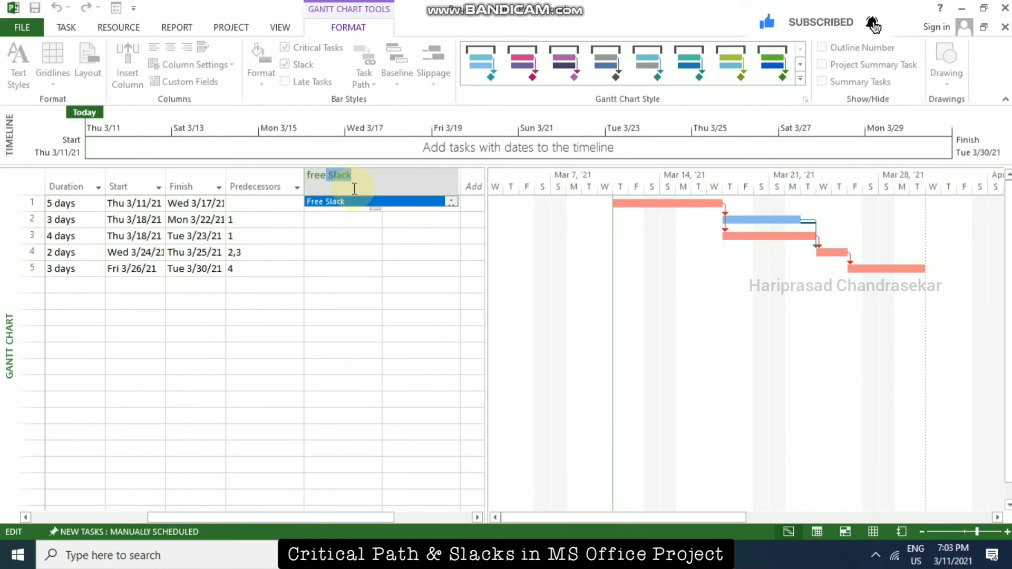
pyautogui.click(347, 201)
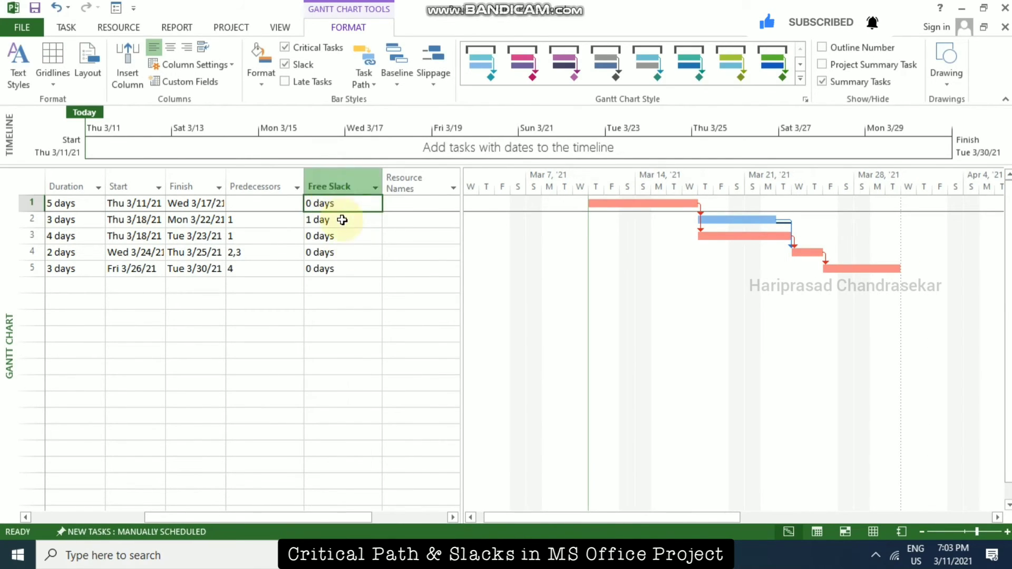
# Insert a Total Slack column between the Free Slack and Resource Names columns.
pyautogui.rightClick(423, 185)
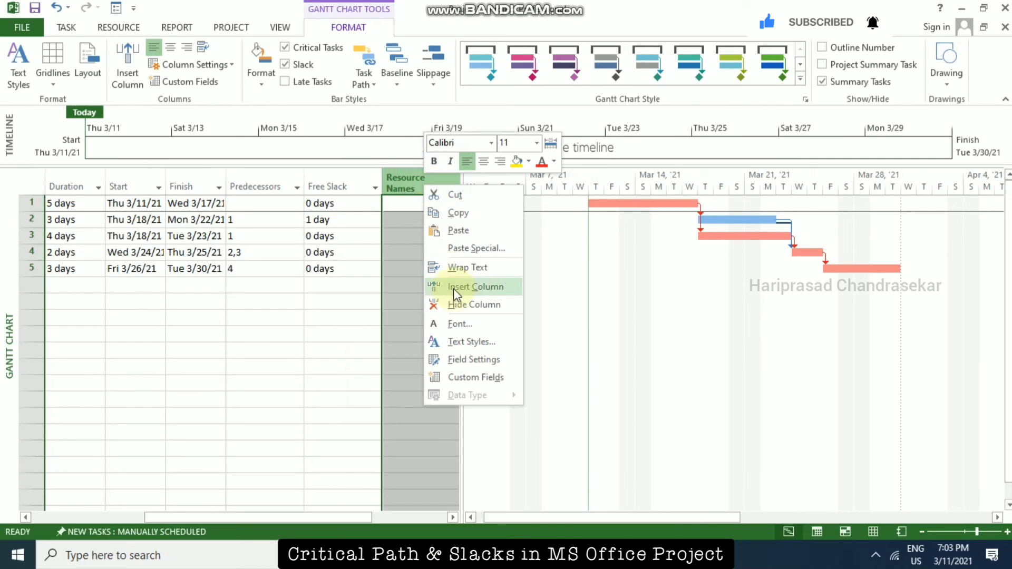
pyautogui.click(473, 287)
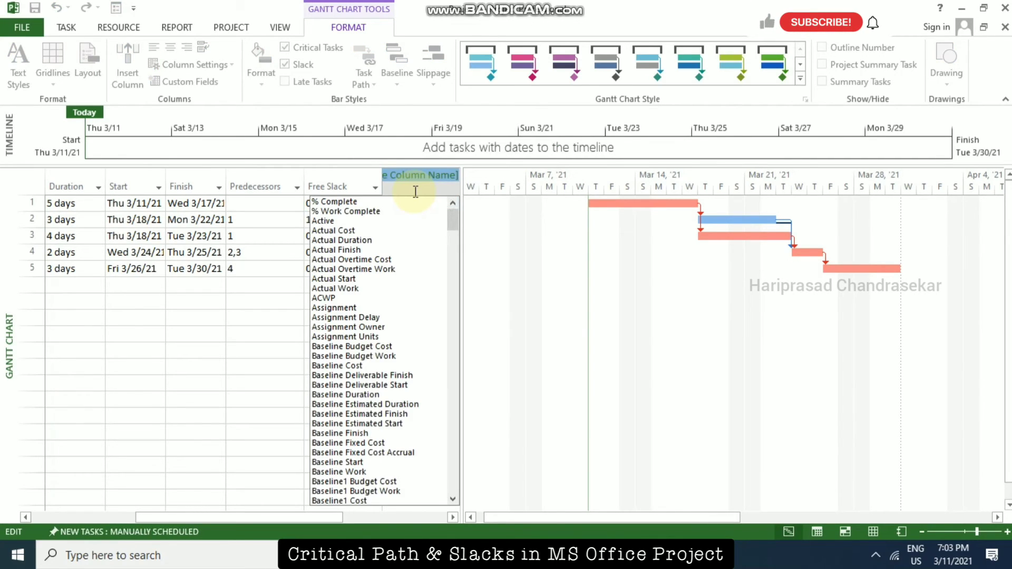
pyautogui.write('total Slack')
pyautogui.click(408, 202)
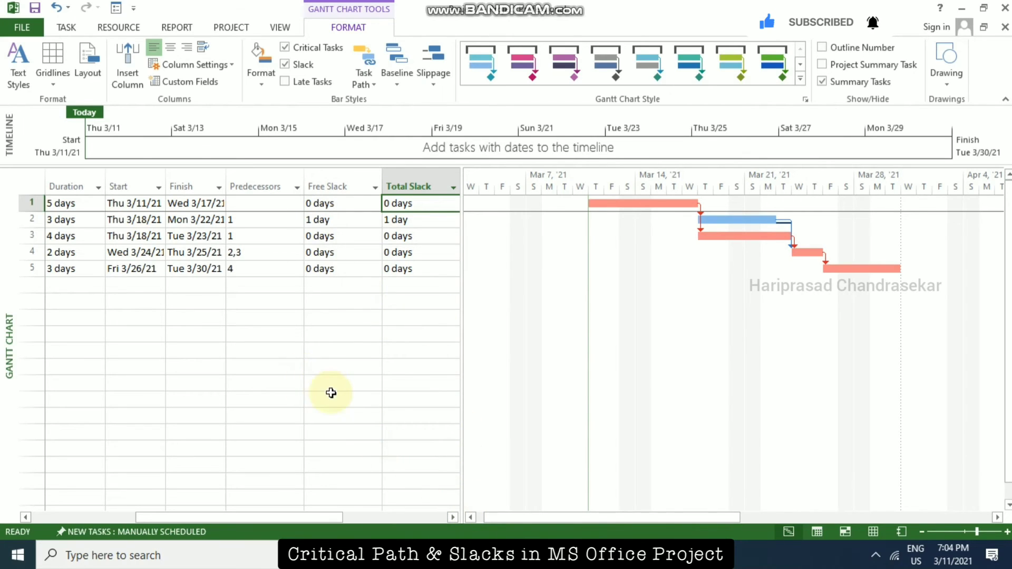
pyautogui.moveTo(322, 515); pyautogui.dragTo(459, 514)
# Add a new Gantt bar style row below Slack that applies to Critical tasks.
pyautogui.rightClick(685, 279)
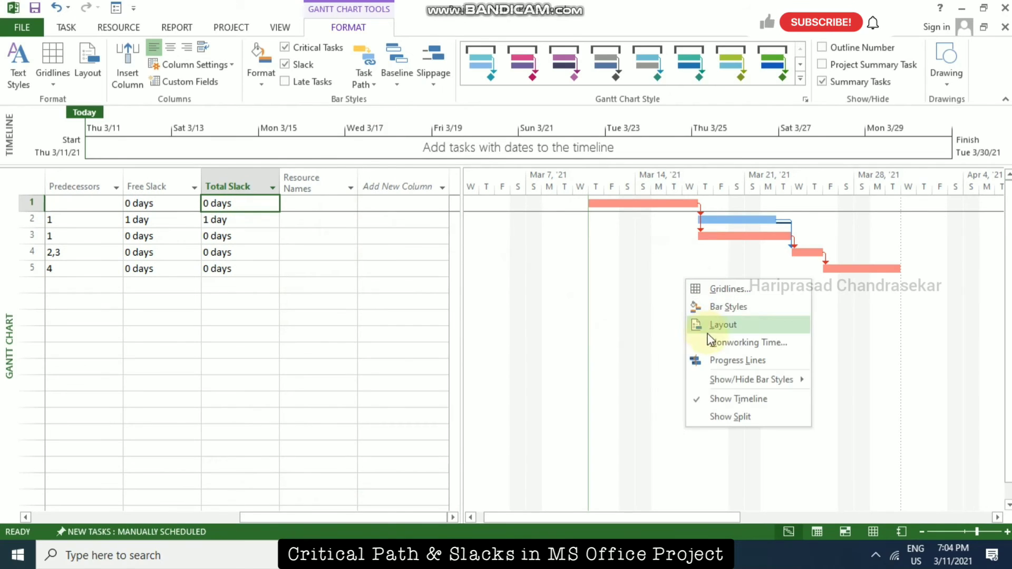
pyautogui.click(745, 306)
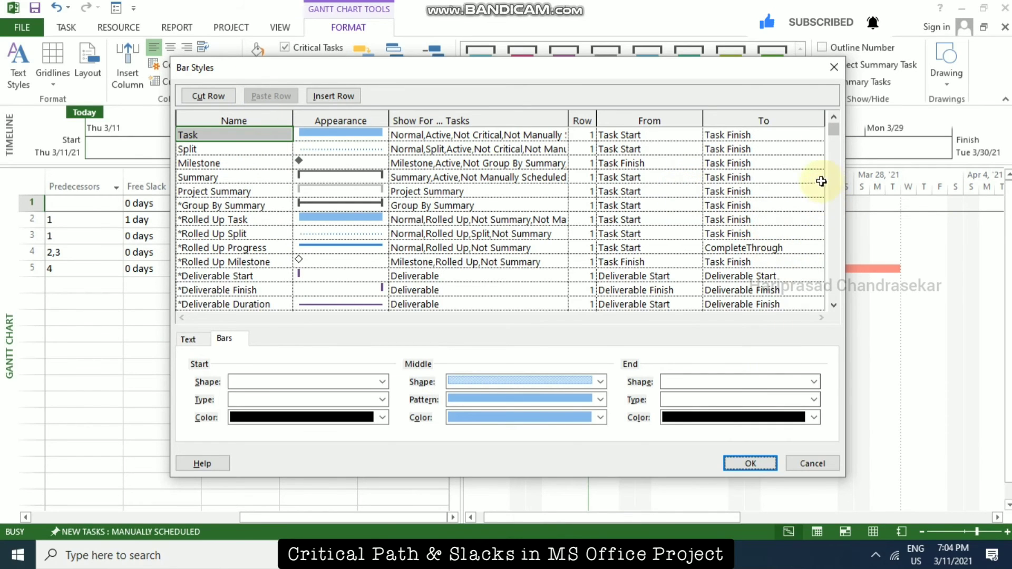
pyautogui.moveTo(833, 131); pyautogui.dragTo(836, 161)
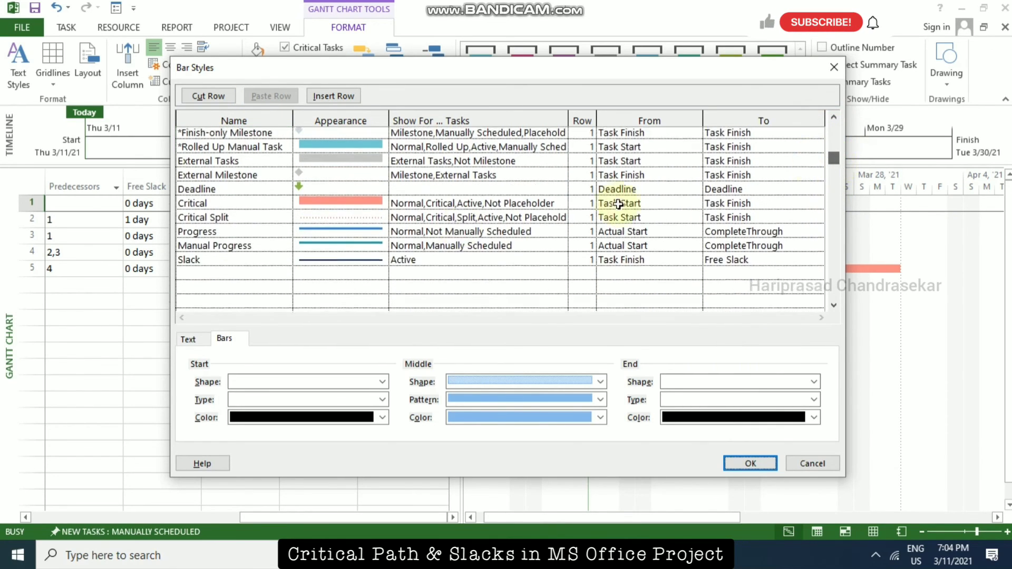
pyautogui.scroll(1, 620, 204)
pyautogui.click(264, 289)
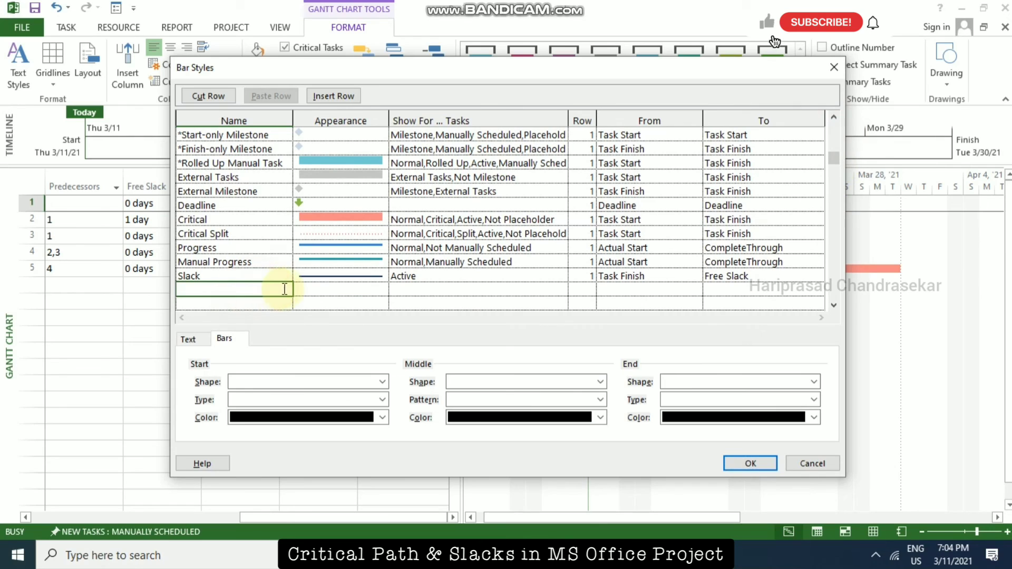
pyautogui.click(327, 291)
pyautogui.click(408, 289)
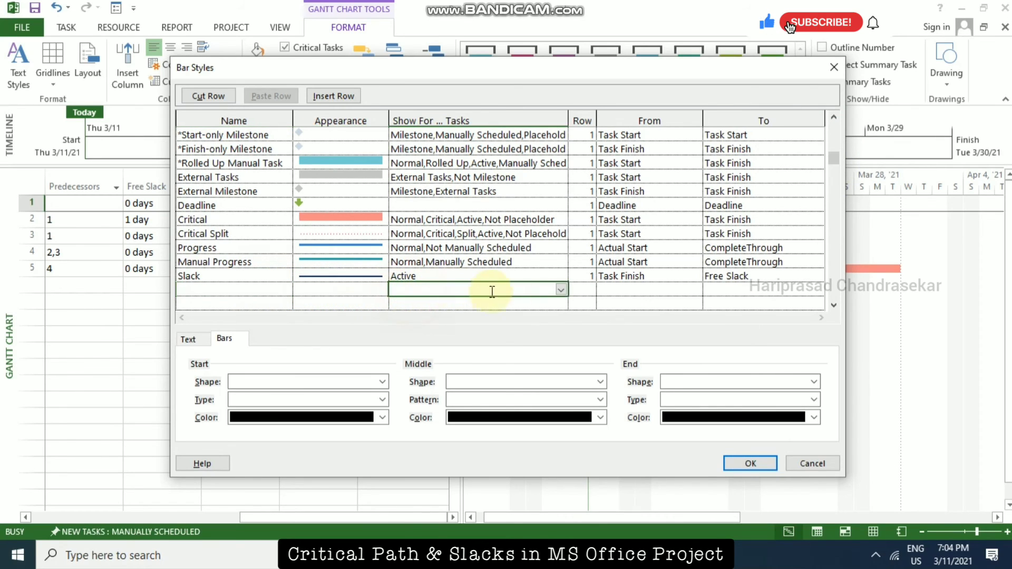
pyautogui.click(562, 290)
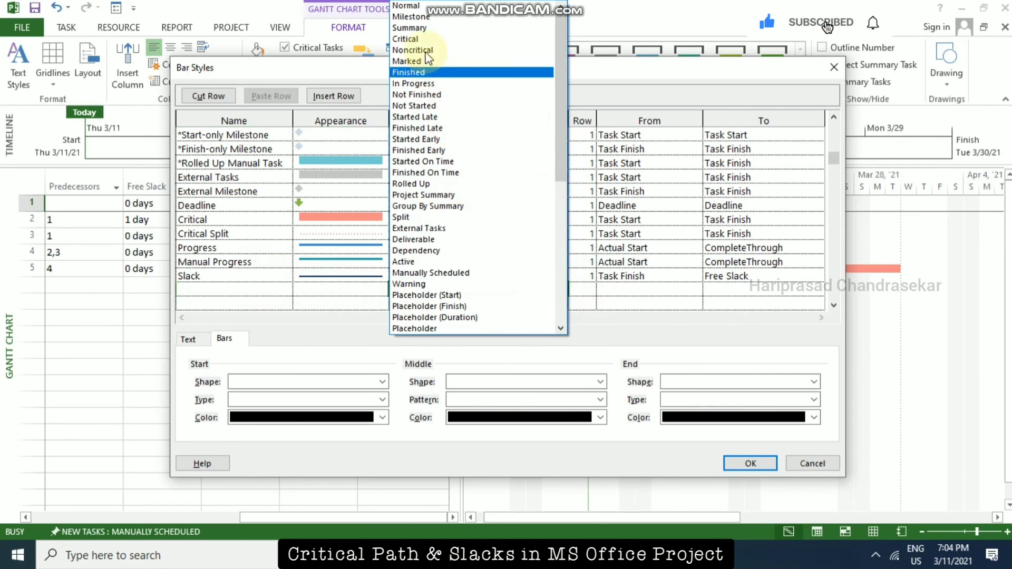
pyautogui.click(417, 39)
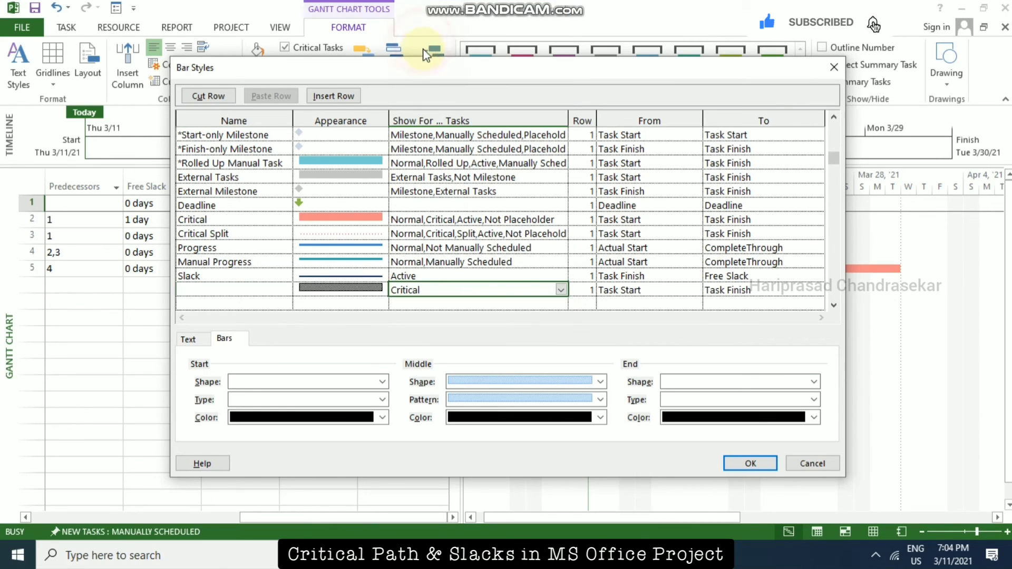
# Try yellow for the new bar style's start, middle and end colors, and reset the end color to black.
pyautogui.click(366, 293)
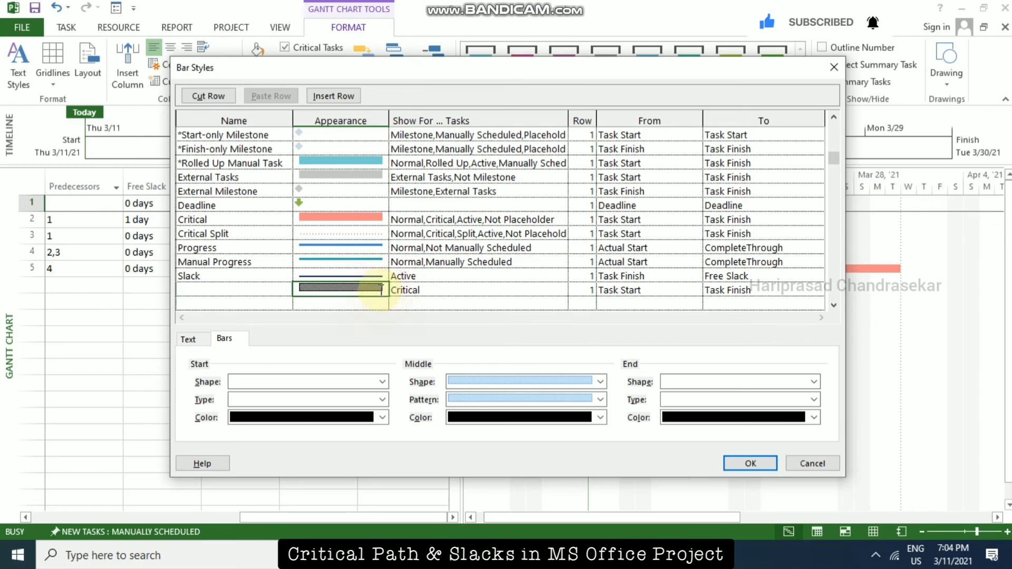
pyautogui.click(369, 417)
pyautogui.click(274, 383)
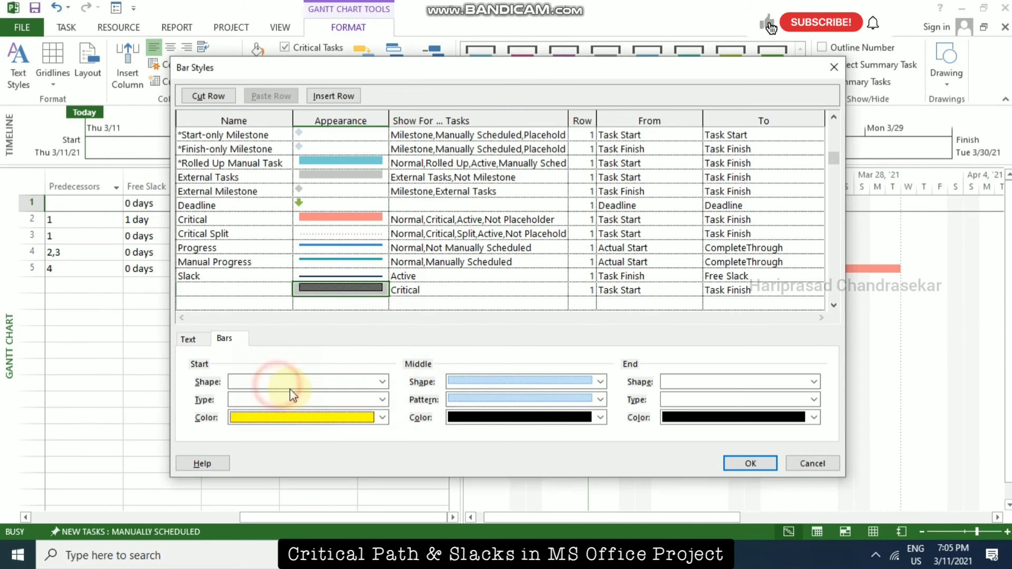
pyautogui.click(533, 416)
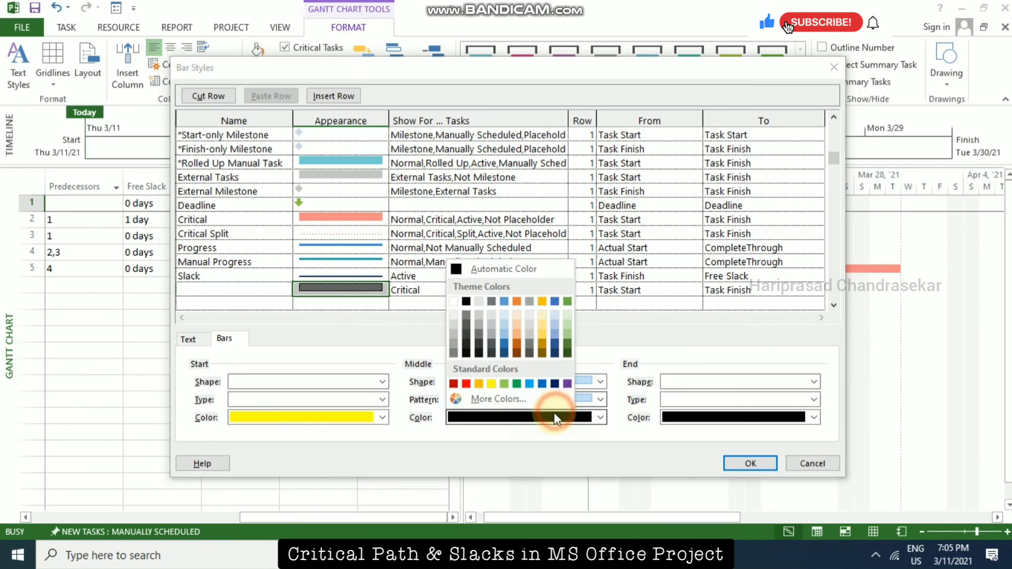
pyautogui.click(486, 384)
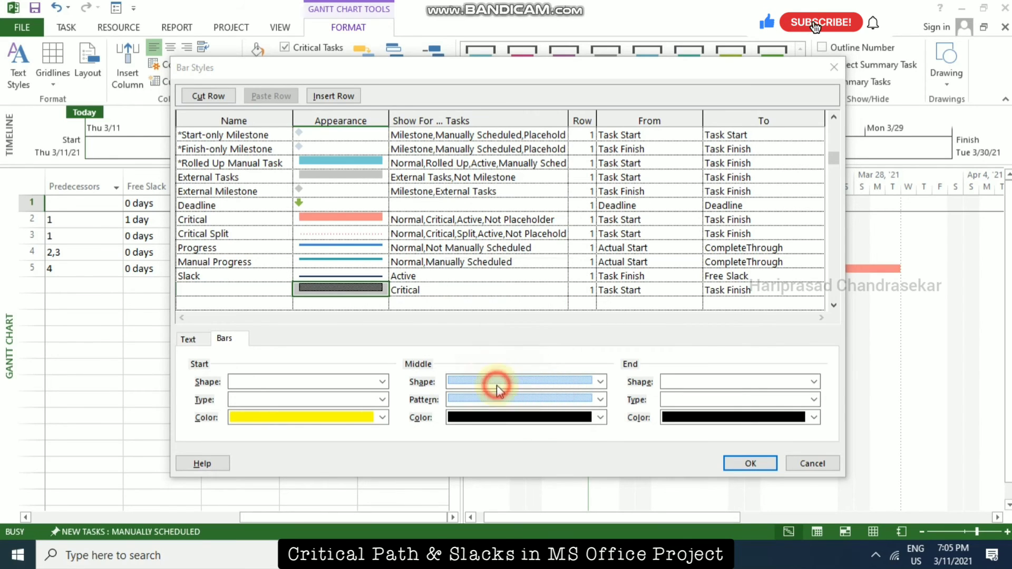
pyautogui.click(695, 418)
pyautogui.click(705, 384)
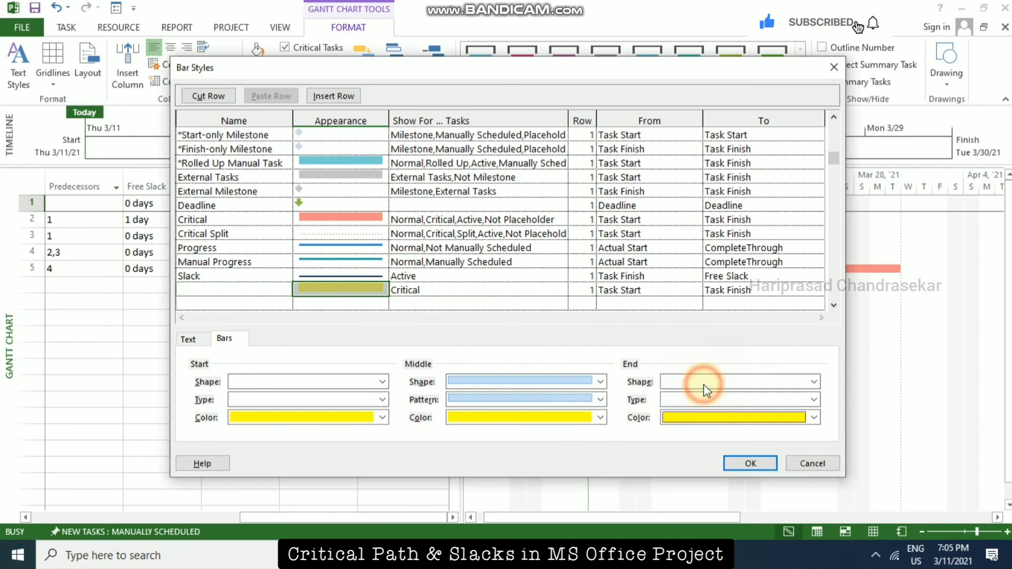
pyautogui.click(713, 422)
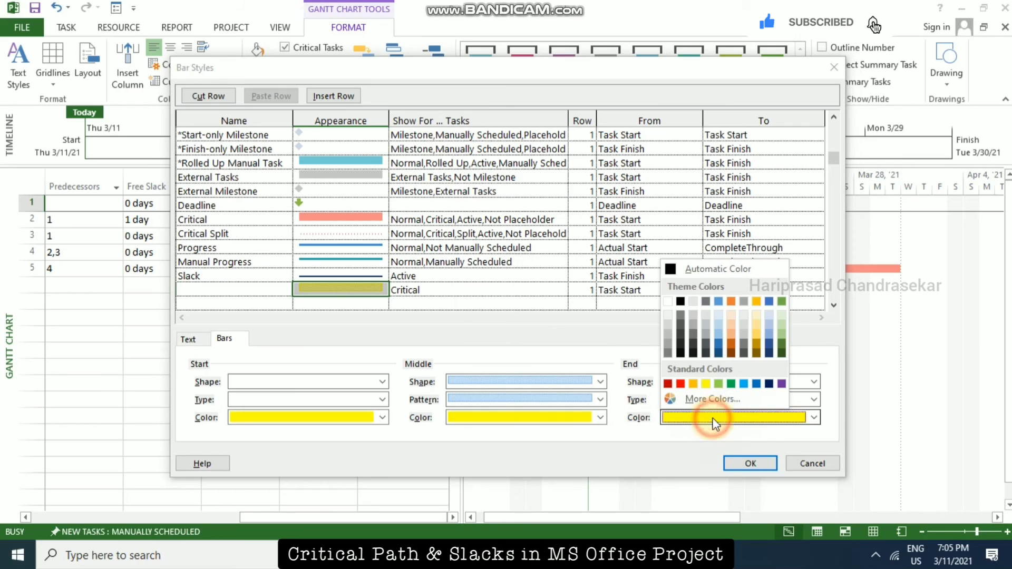
pyautogui.click(681, 301)
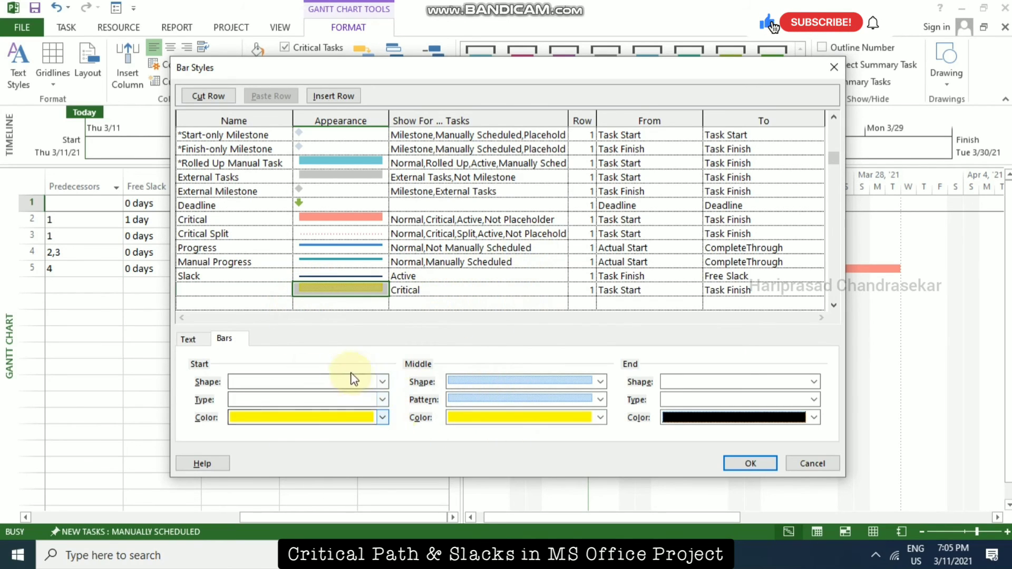
# Give the new Critical bar style a solid red left-pointing triangle at its start and a solid red right-pointing triangle at its end.
pyautogui.click(380, 380)
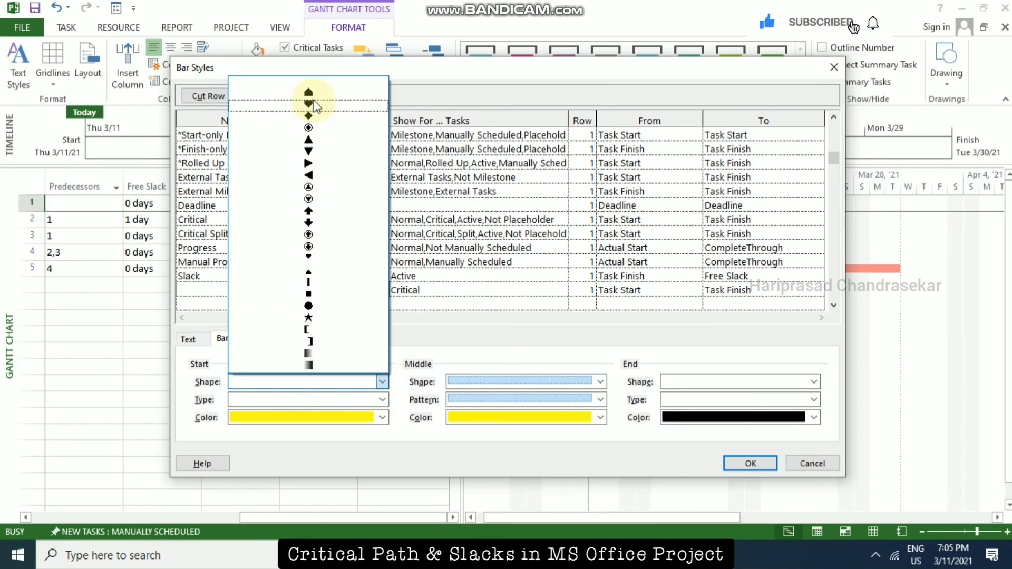
pyautogui.click(310, 176)
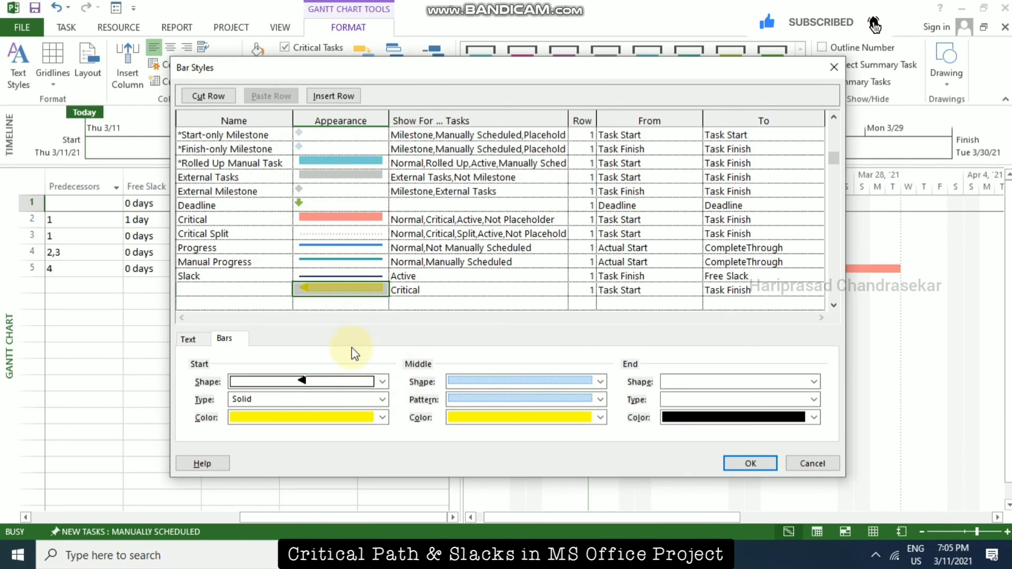
pyautogui.click(382, 418)
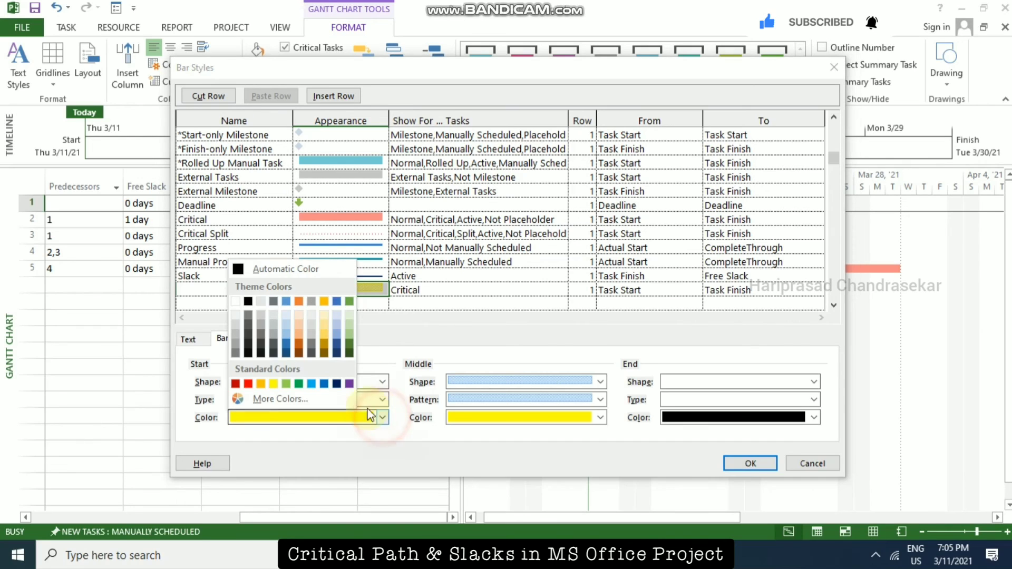
pyautogui.click(250, 383)
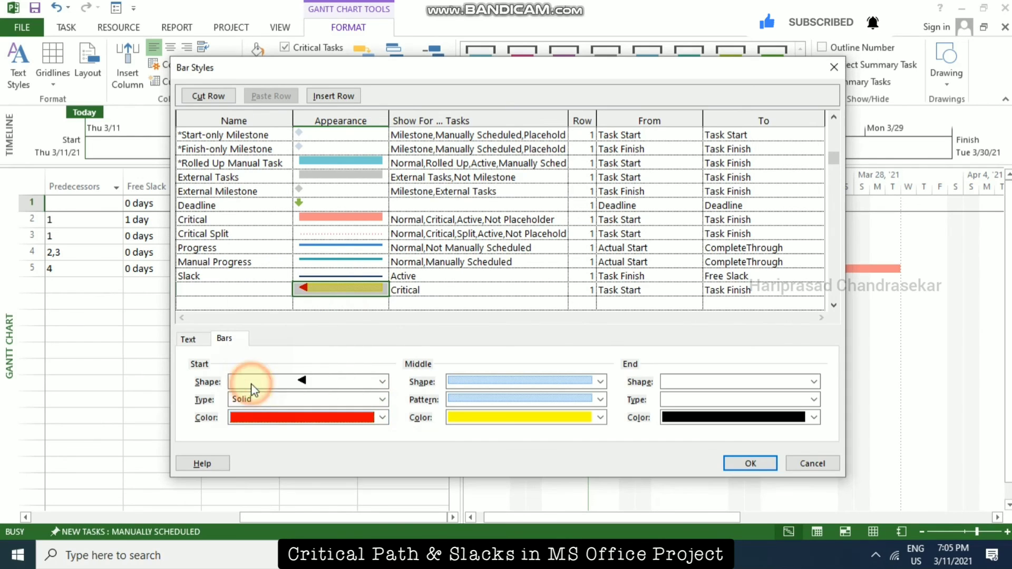
pyautogui.click(815, 381)
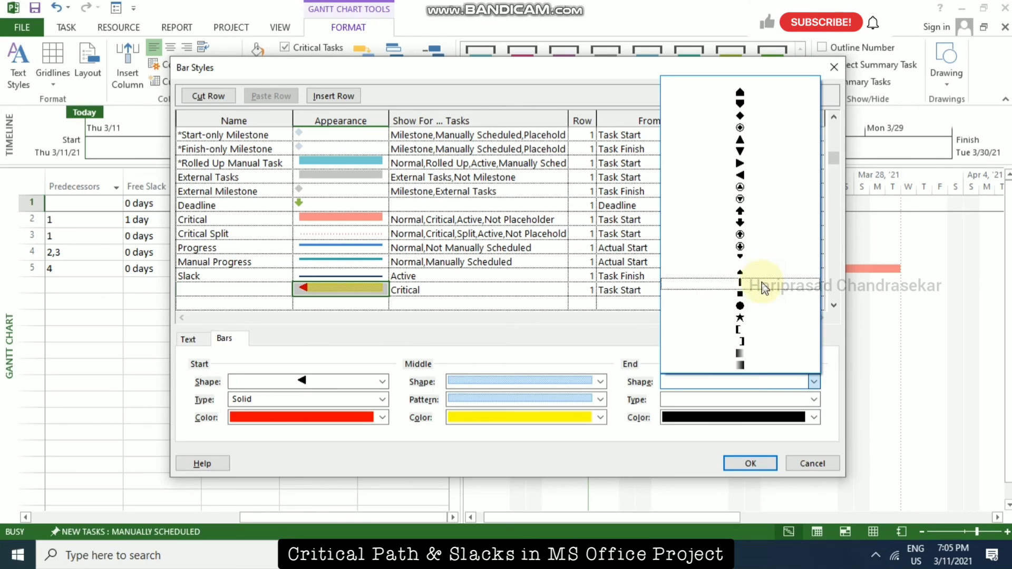
pyautogui.click(751, 165)
pyautogui.click(815, 417)
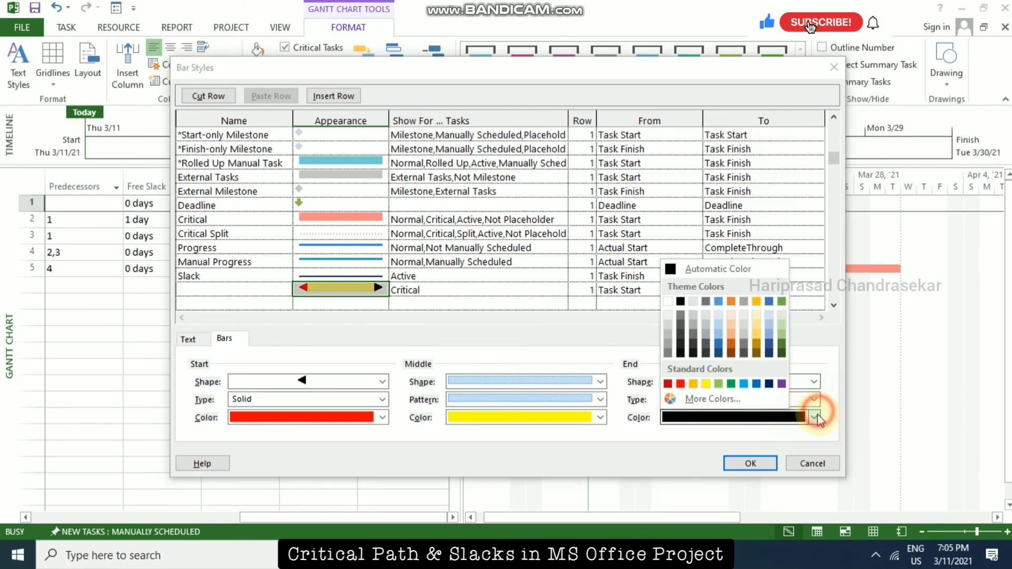
pyautogui.click(681, 384)
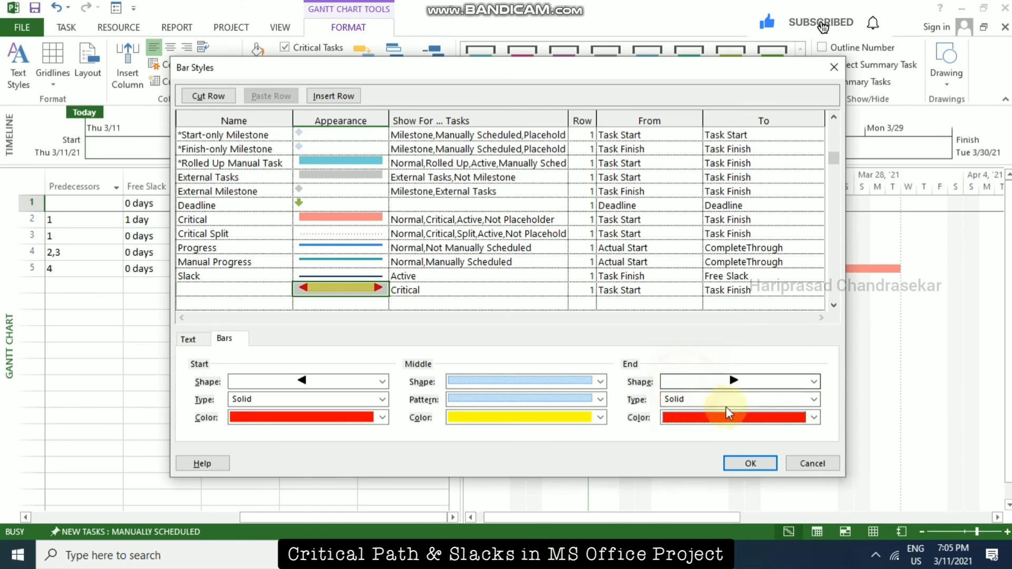
# Set the middle of the new Critical bar style to green with a vertical-line pattern, keeping the full bar shape.
pyautogui.click(601, 417)
pyautogui.click(518, 384)
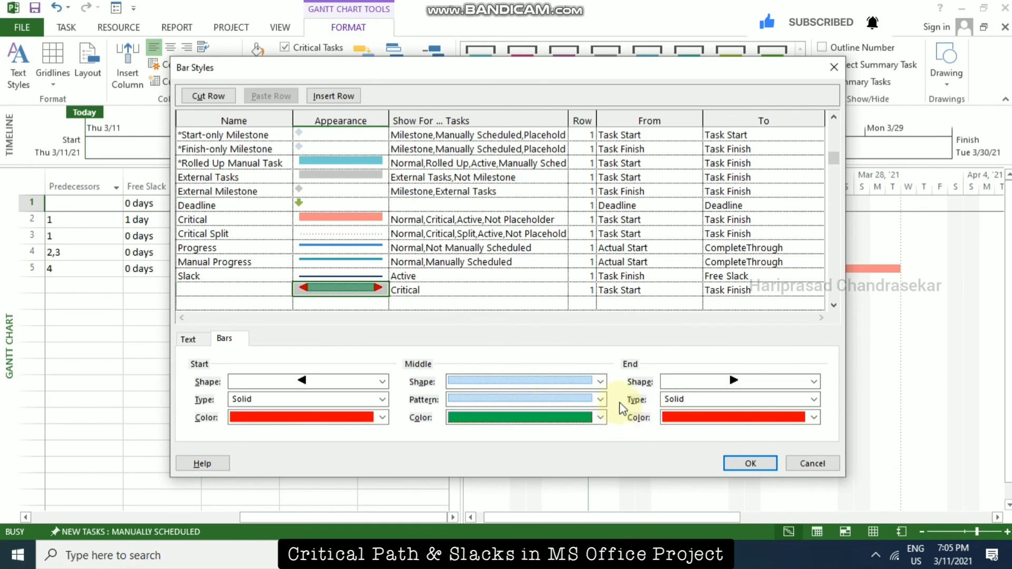
pyautogui.click(600, 400)
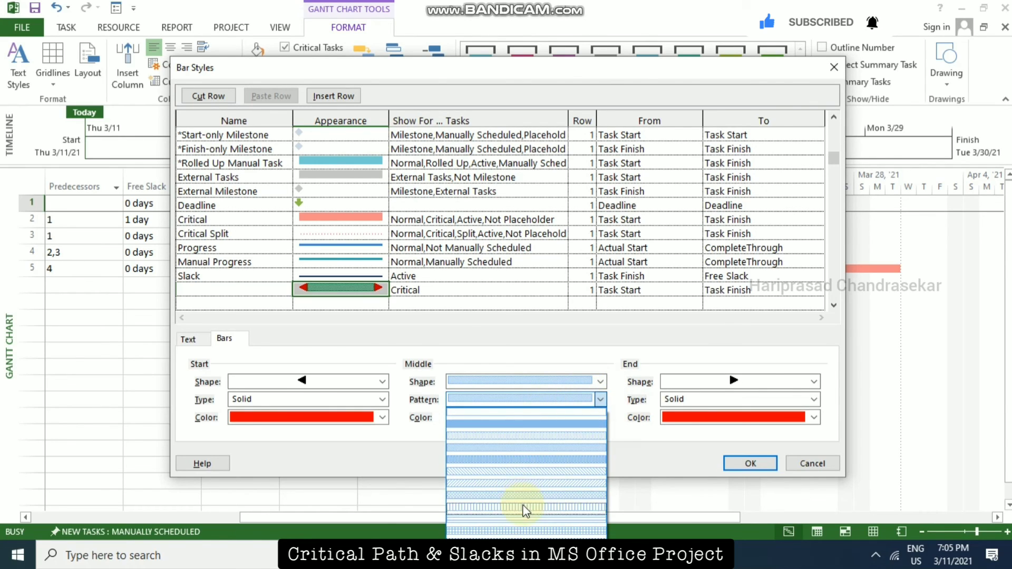
pyautogui.click(522, 503)
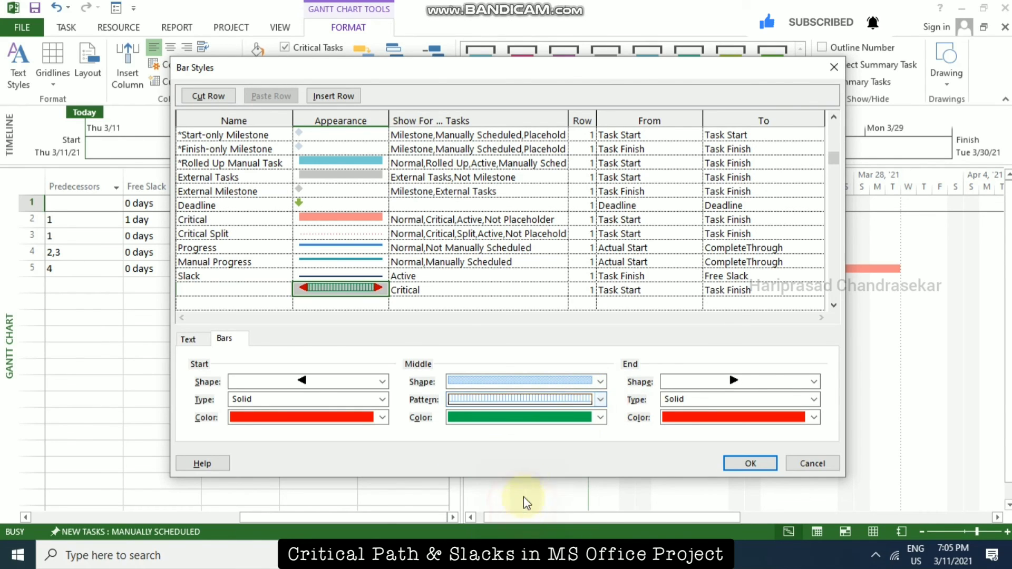
pyautogui.click(601, 381)
pyautogui.click(602, 379)
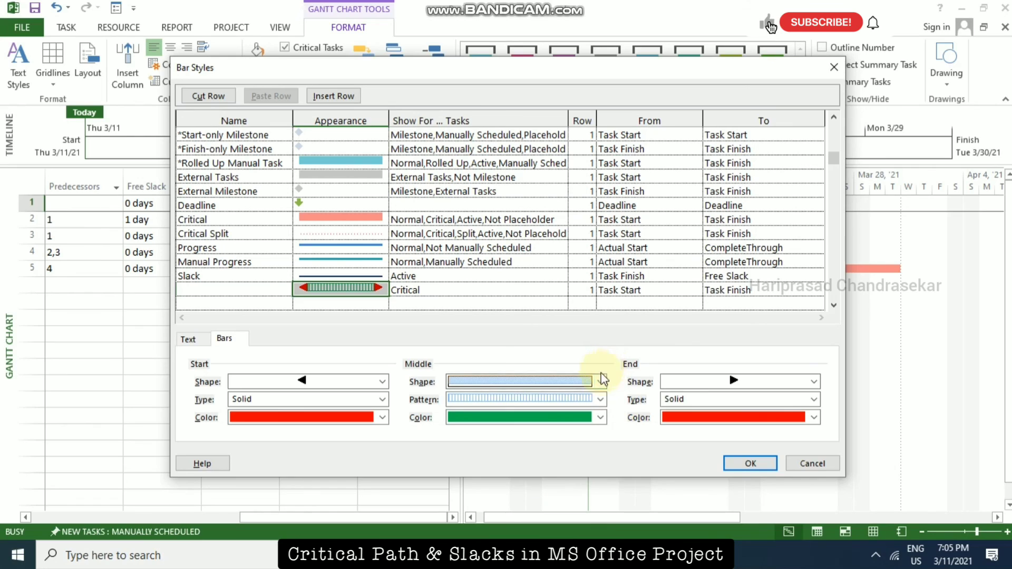
# Name the new bar style Critical Path and apply the bar styles to the Gantt chart.
pyautogui.click(236, 290)
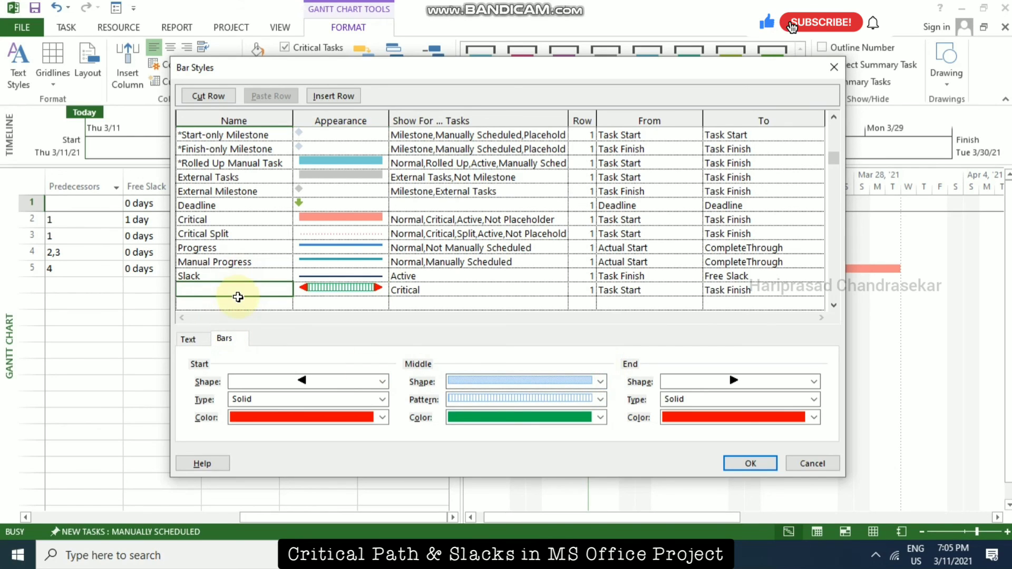
pyautogui.write('Critical Path')
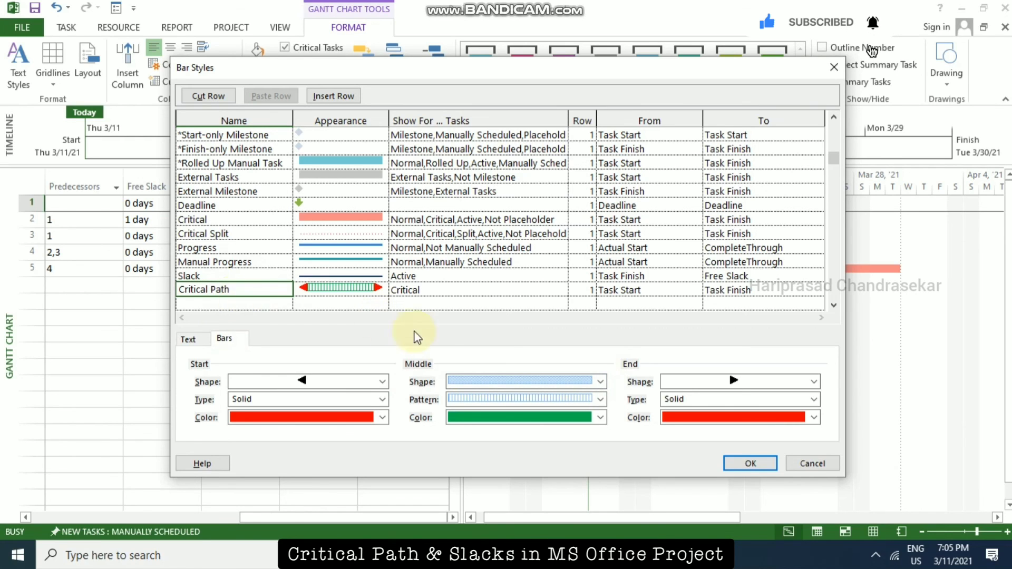
pyautogui.click(771, 465)
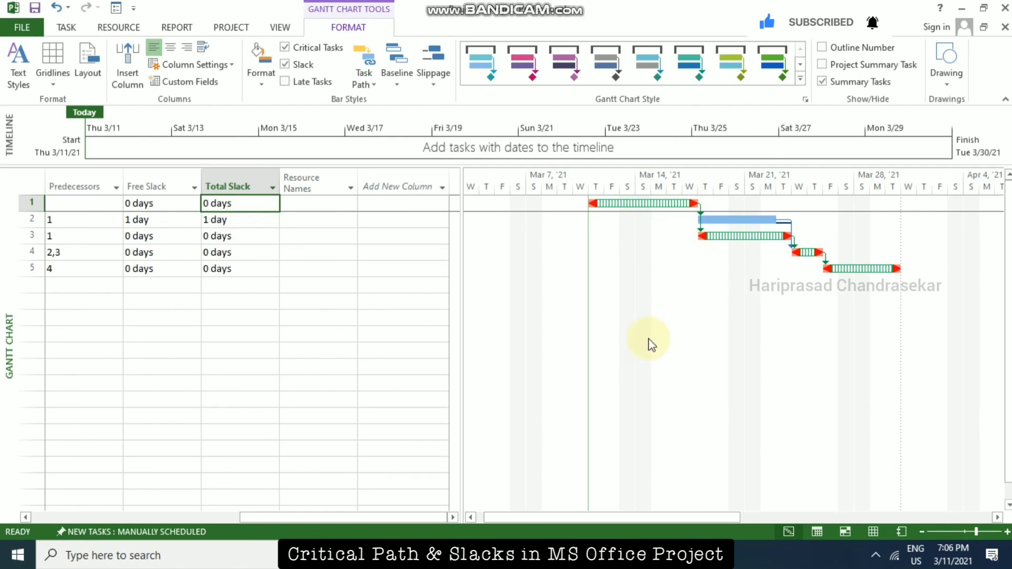
pyautogui.moveTo(275, 517); pyautogui.dragTo(61, 505)
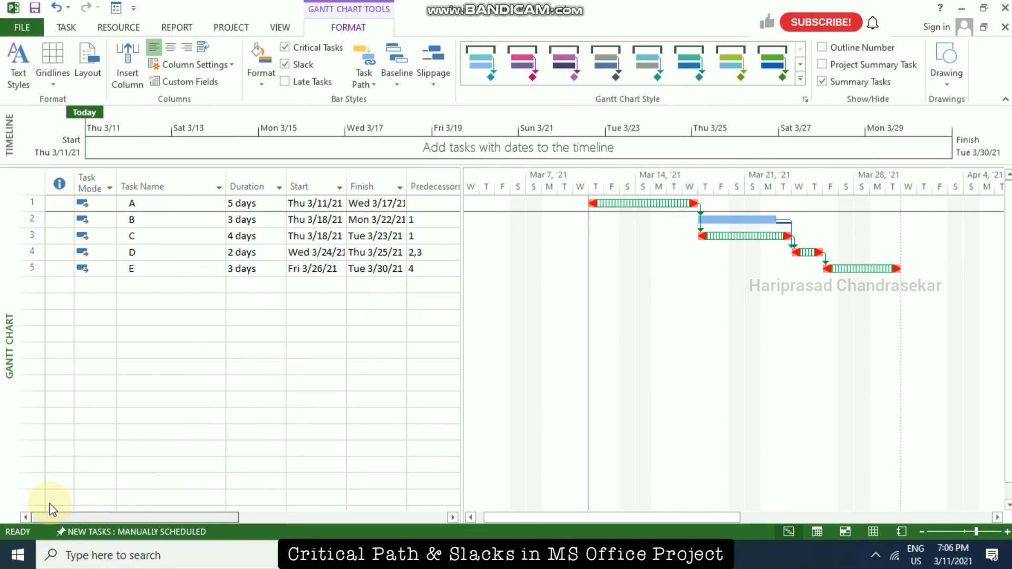
pyautogui.click(67, 28)
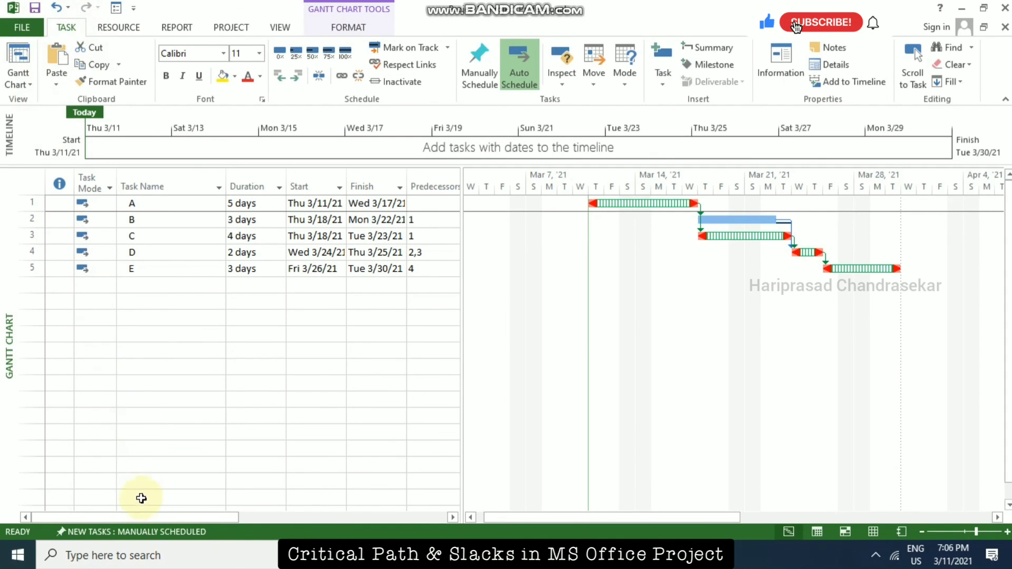
pyautogui.moveTo(140, 522); pyautogui.dragTo(121, 521)
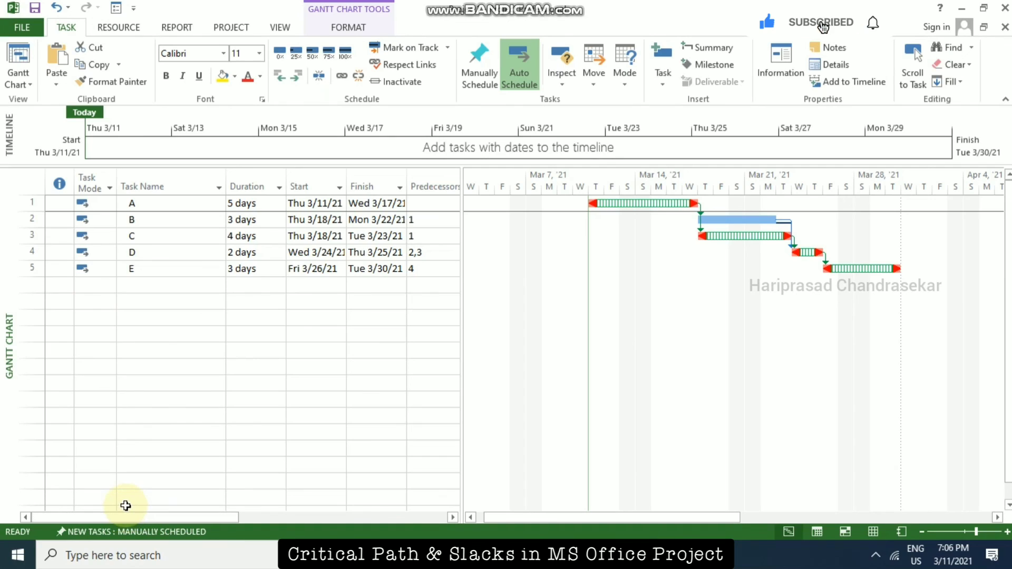